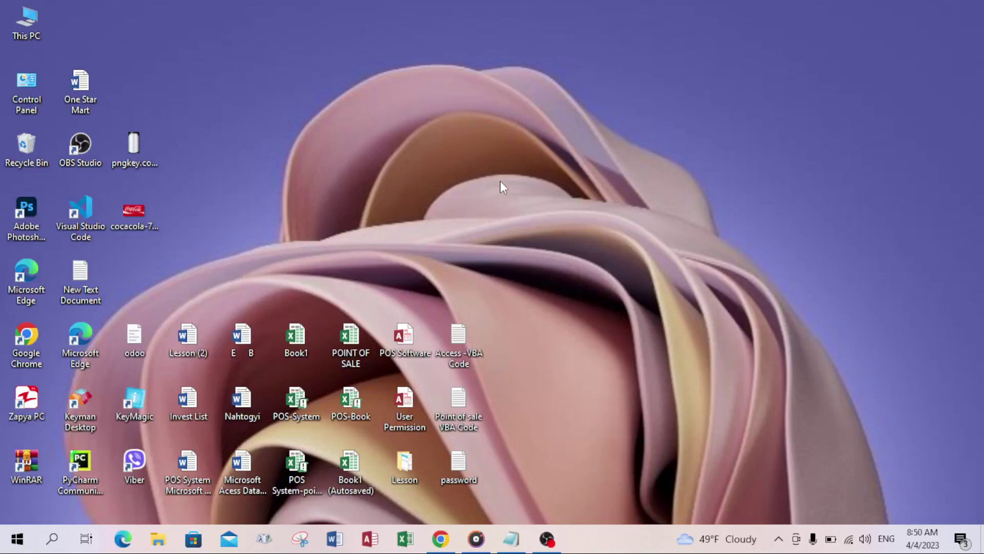
- Refresh the Windows desktop three times, then launch Adobe Photoshop from its desktop shortcut
right_click(481, 164)
left_click(494, 206)
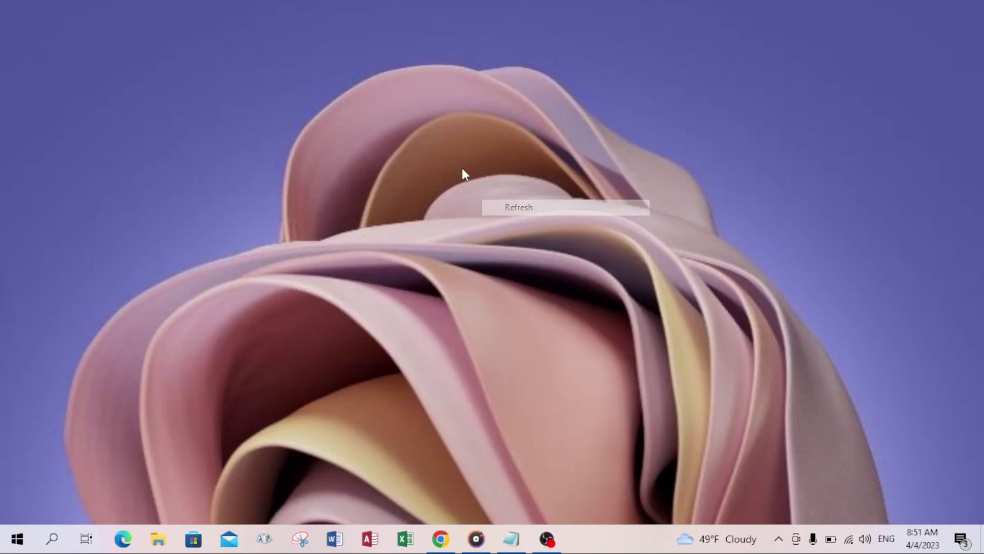
right_click(457, 164)
left_click(485, 206)
right_click(473, 184)
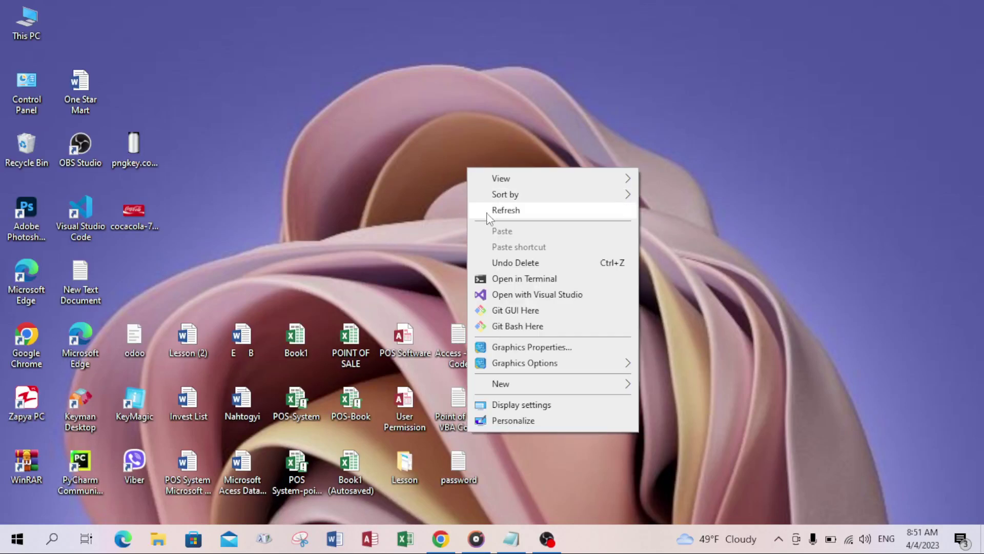
left_click(491, 224)
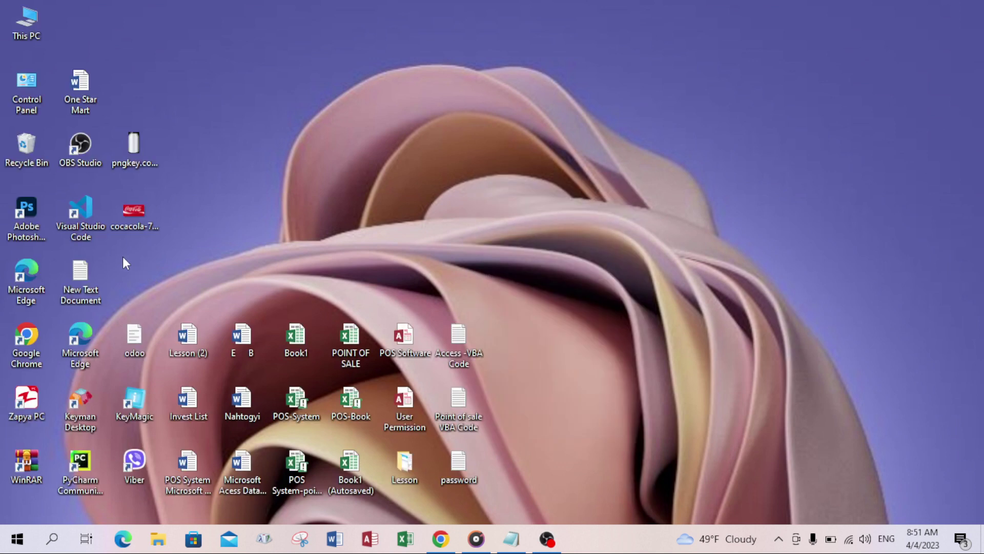
double_click(27, 210)
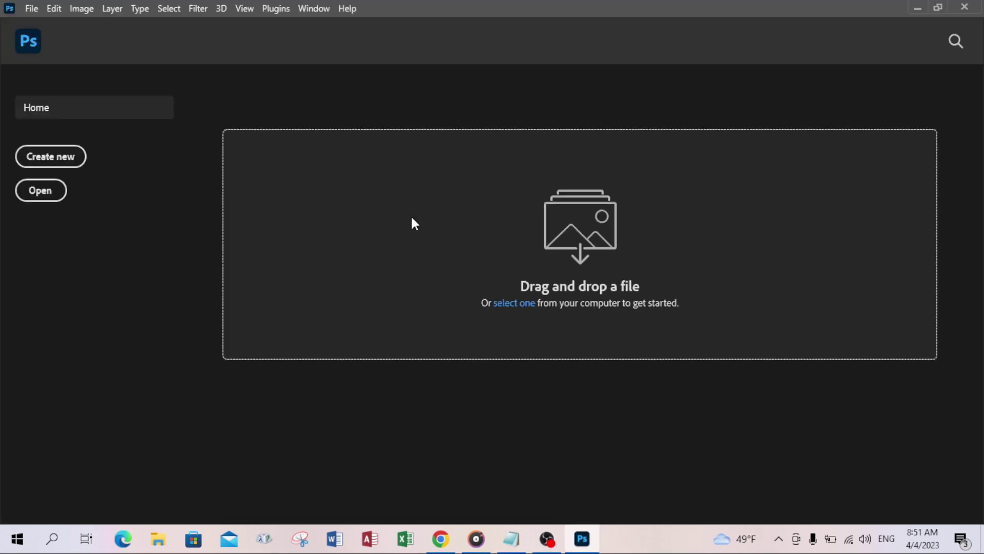
- Start opening files and check the first line of the Notepad notes
left_click(41, 195)
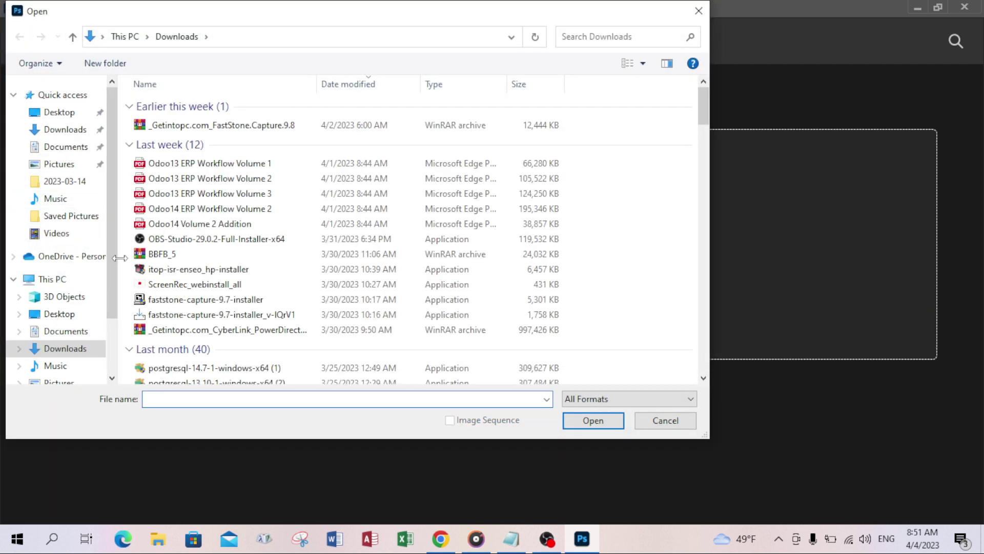
left_click(510, 537)
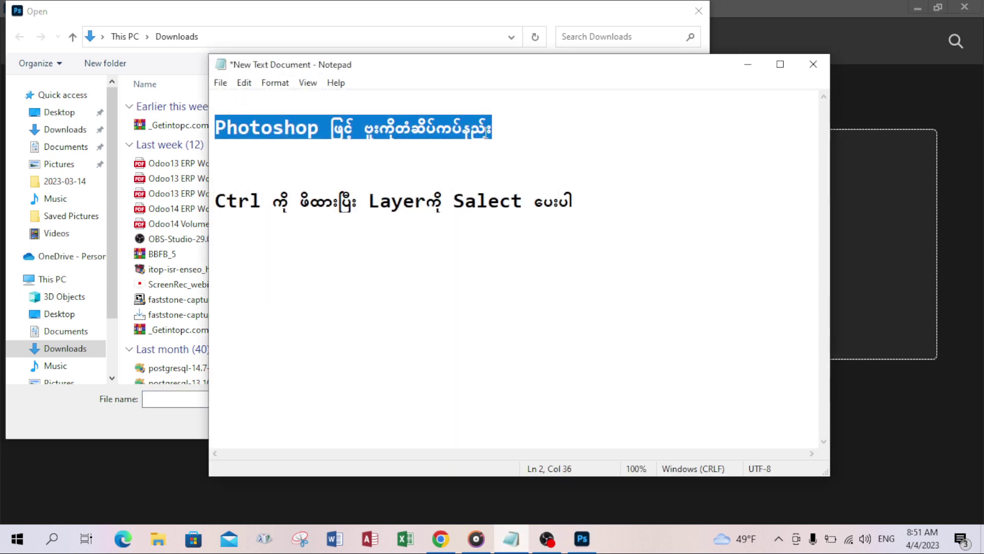
left_click_drag(491, 127, 215, 127)
left_click(748, 64)
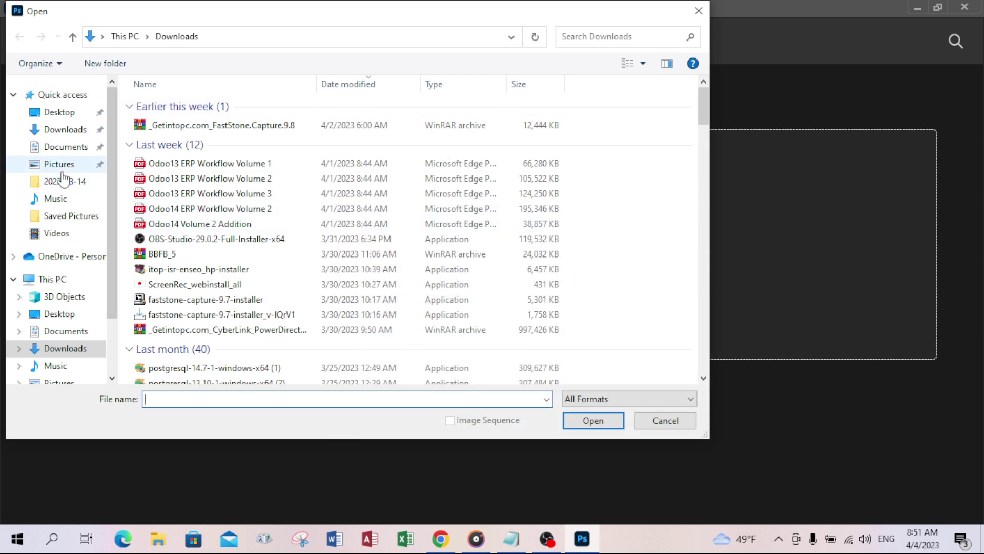
- Open cocacola-700x394 and the pngkey soda-can PNG together from the Desktop
left_click(56, 114)
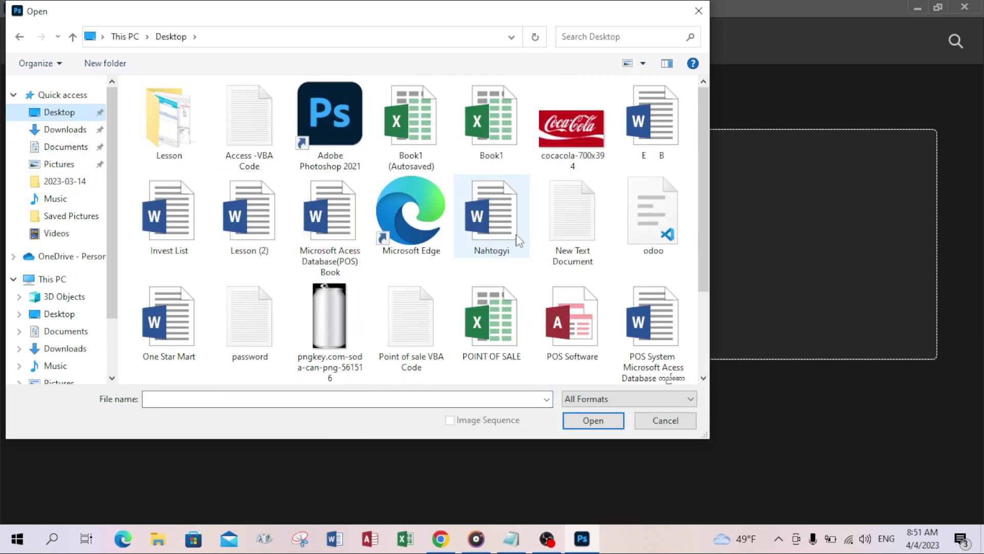
left_click(556, 168)
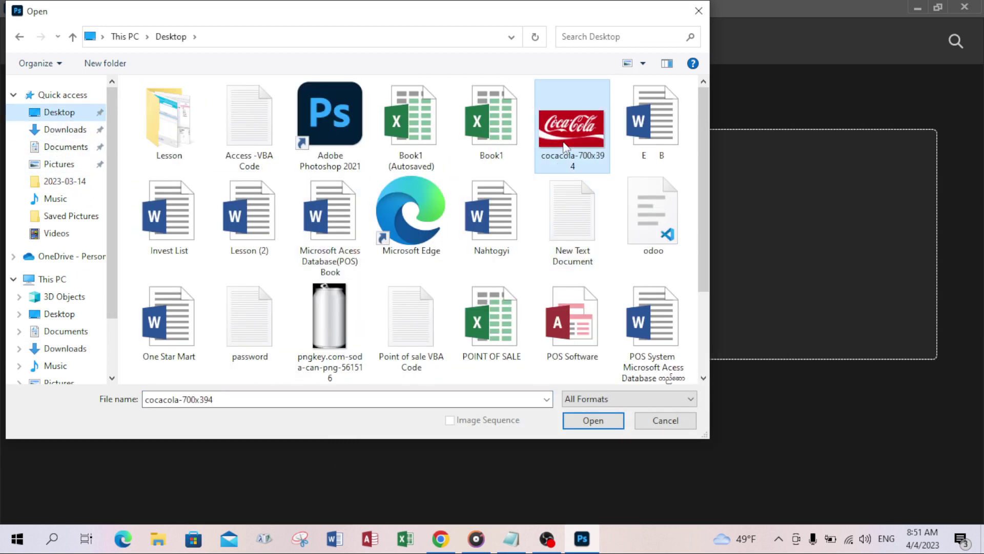
left_click(332, 315, "ctrl")
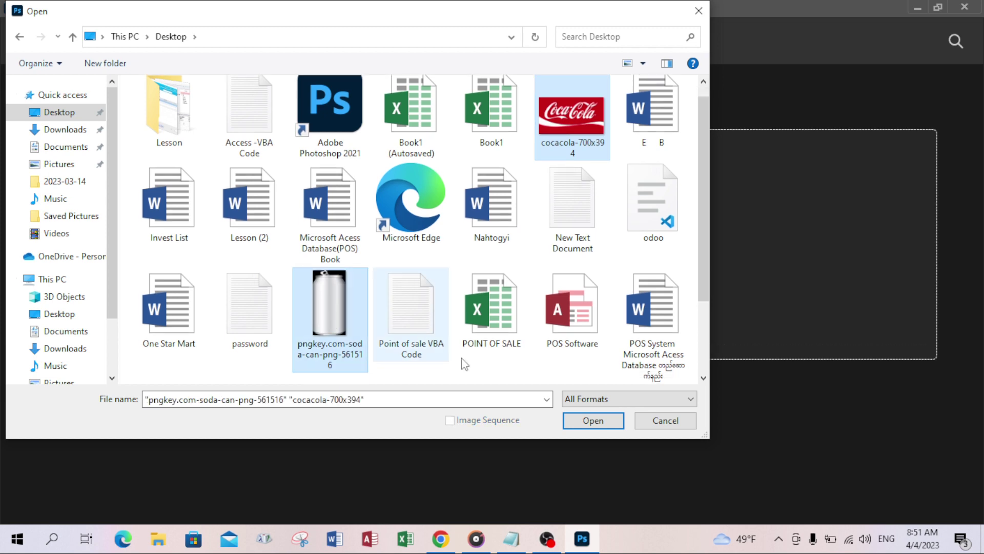
left_click(580, 421)
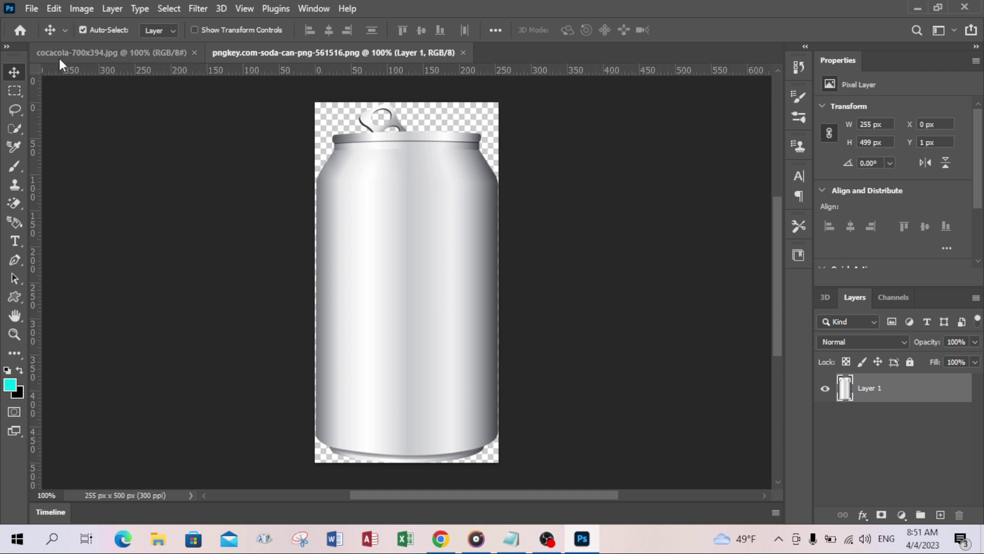
- Create a default 2100 × 1500 px document and fill its canvas with black
left_click(29, 11)
left_click(41, 20)
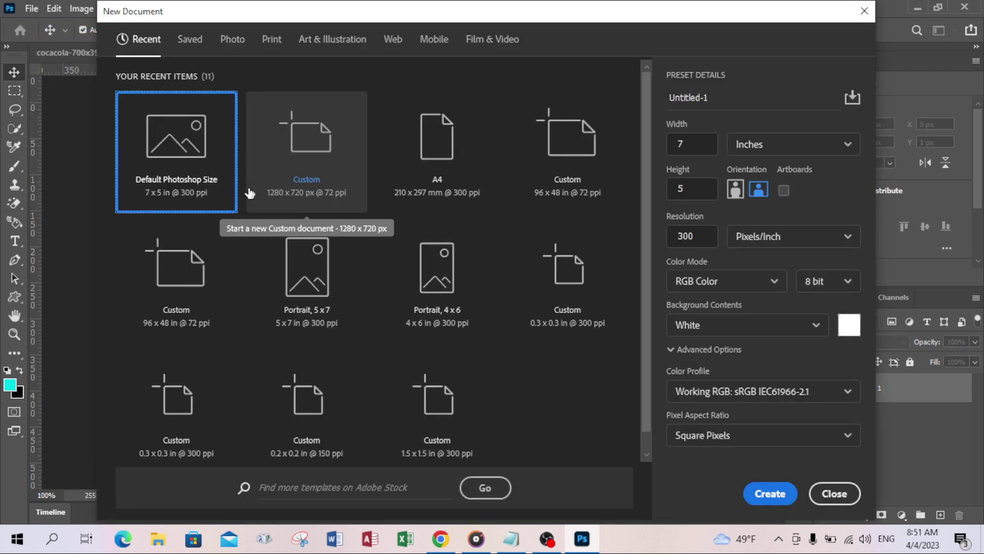
double_click(190, 187)
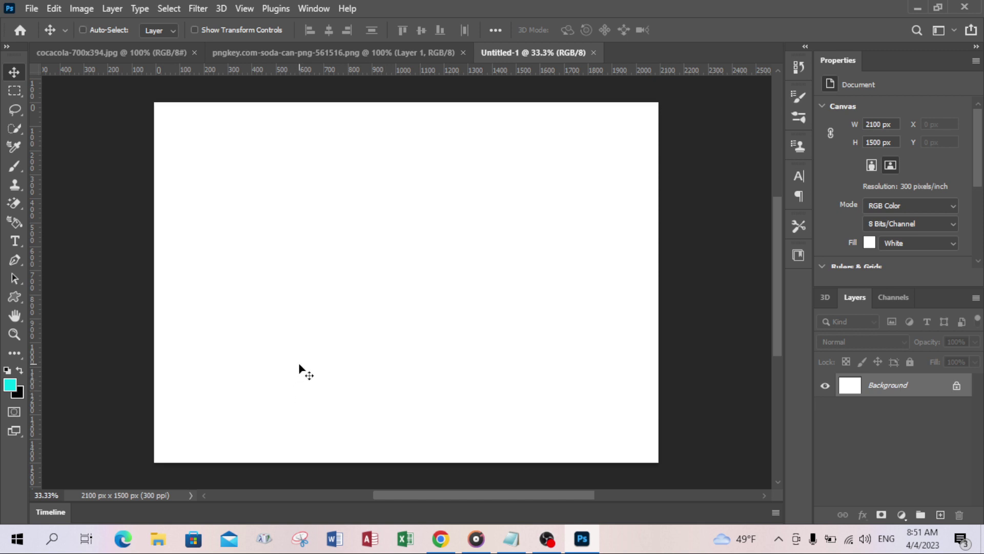
key("ctrl+BackSpace")
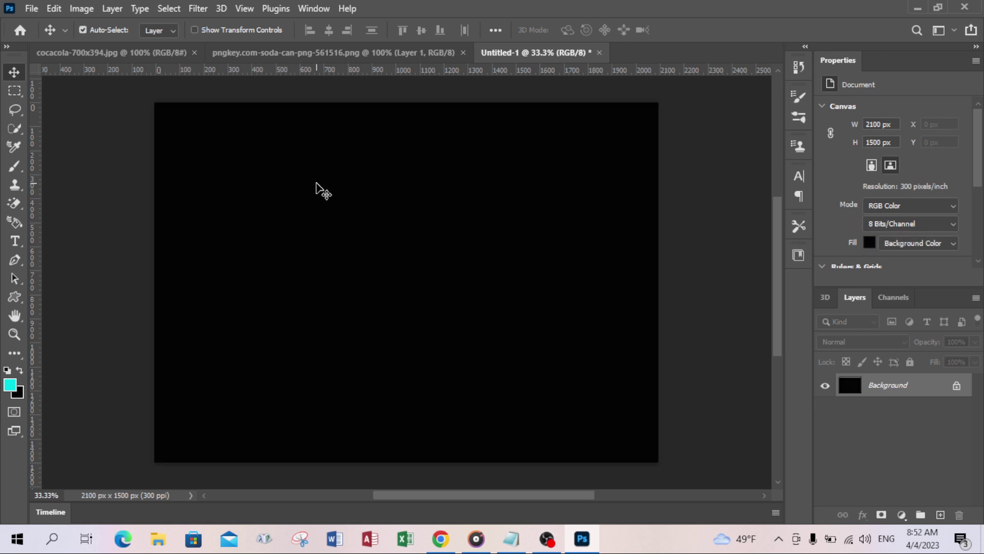
left_click(344, 55)
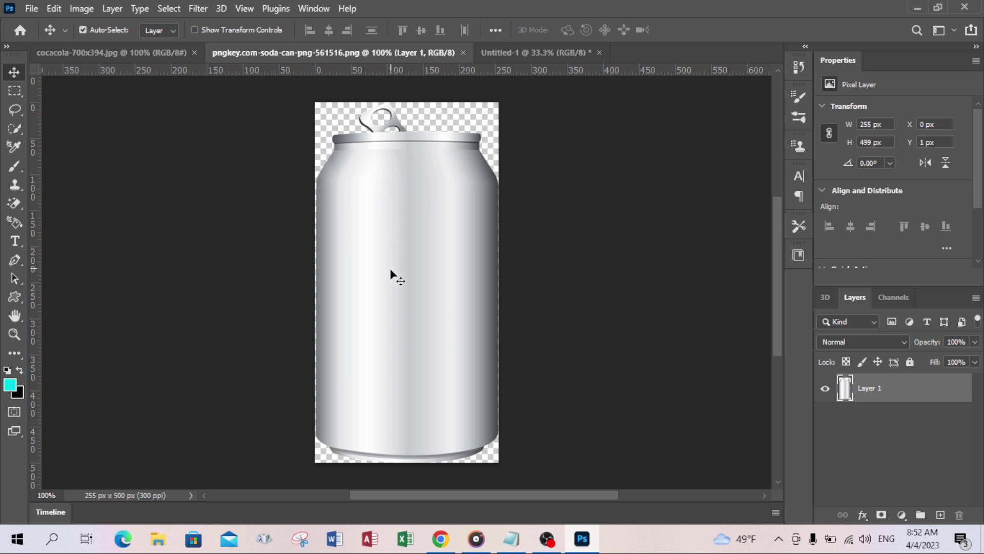
- Drag the soda can into Untitled-1, centre it and scale it to about 238%
mouse_move(396, 293)
left_mouse_down()
mouse_move(447, 199)
mouse_move(405, 328)
left_mouse_up()
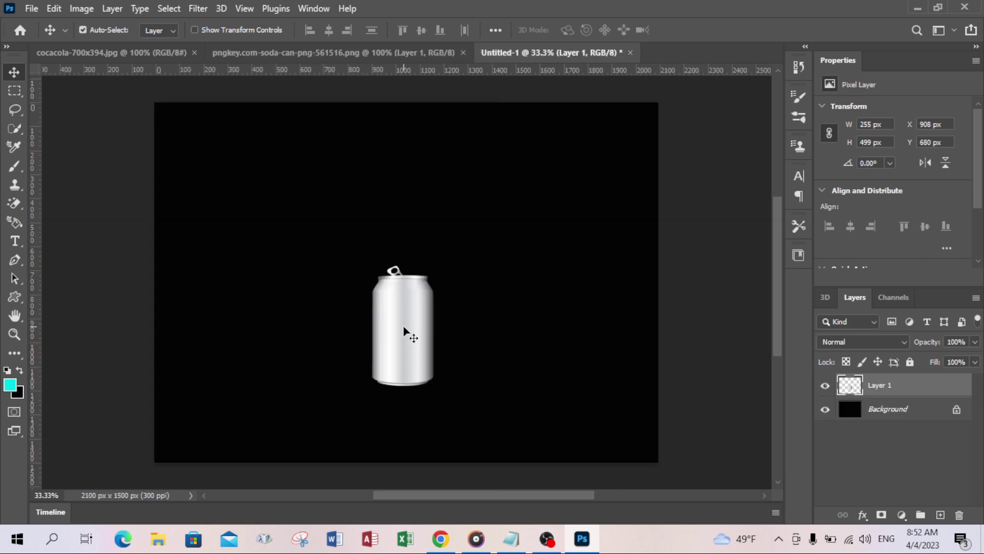
key("ctrl+t")
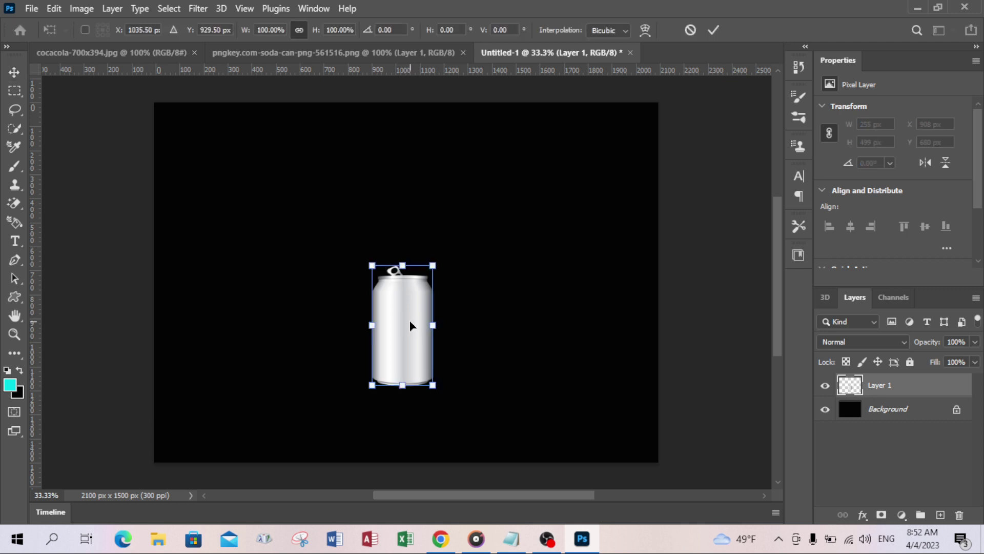
left_click_drag(407, 322, 407, 282)
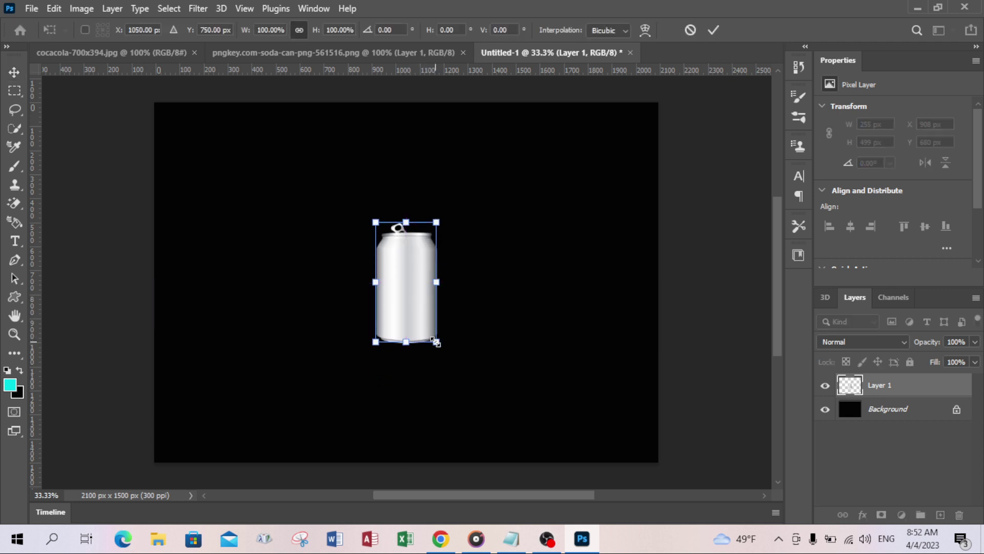
left_click_drag(436, 342, 487, 441)
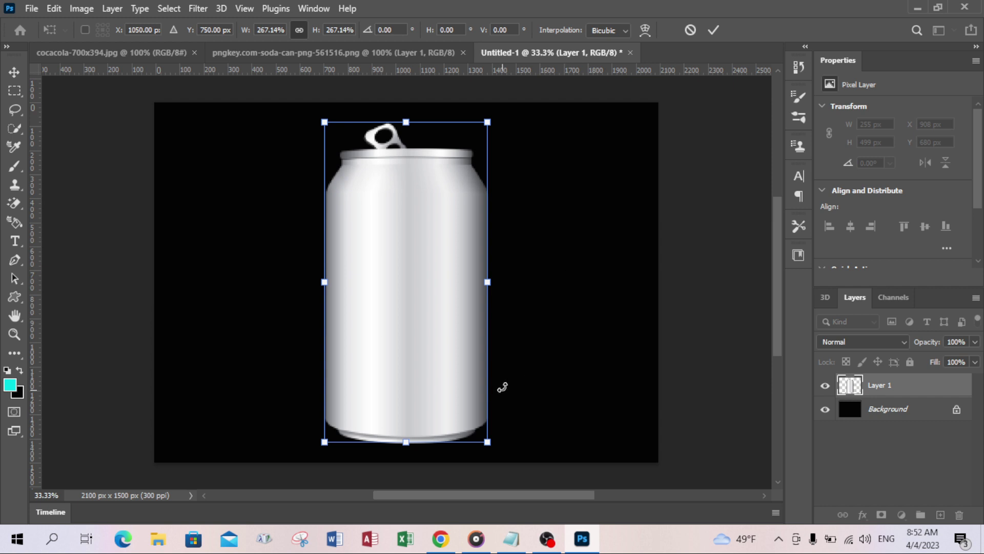
left_click_drag(488, 441, 480, 426)
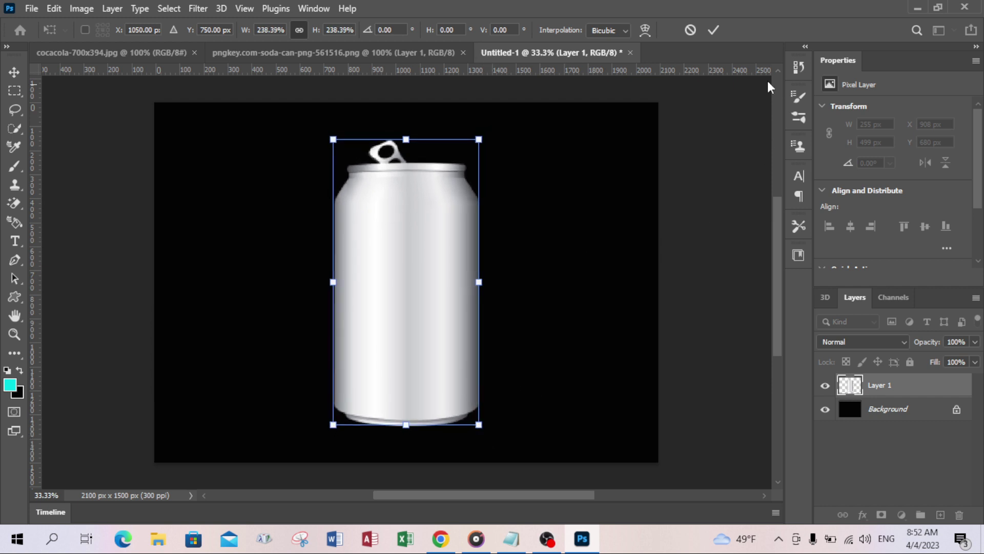
left_click(714, 30)
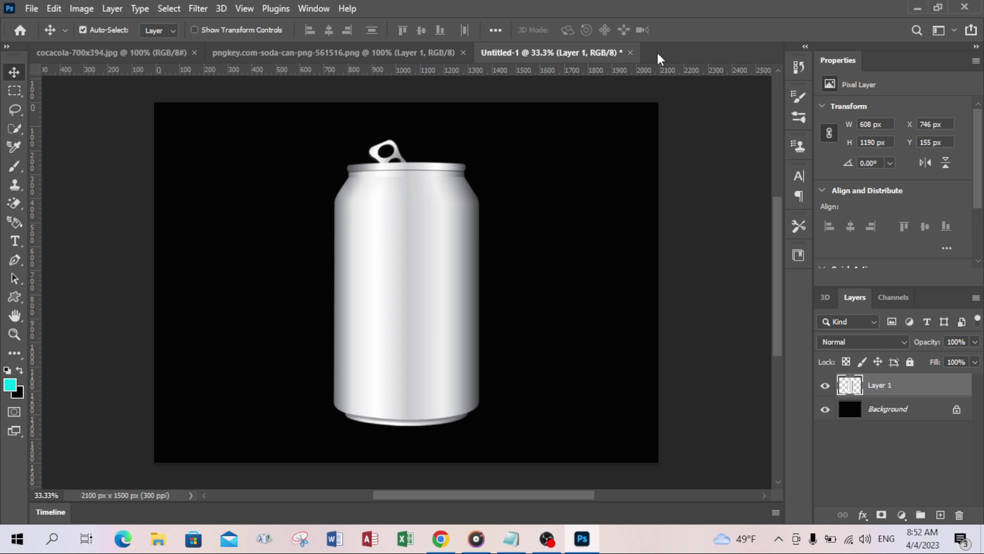
left_click(163, 51)
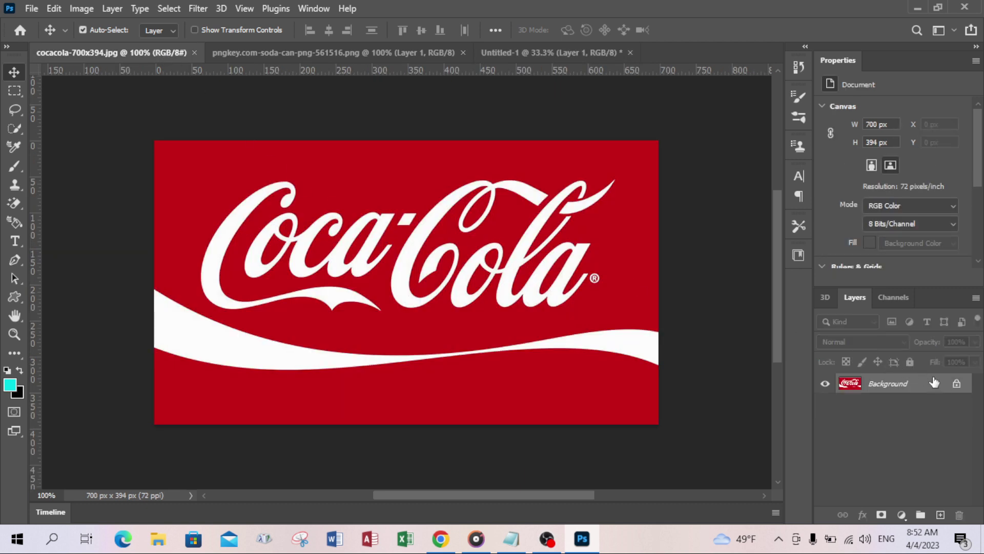
- Unlock the logo's background layer and drag the Coca-Cola logo onto the can
left_click(957, 383)
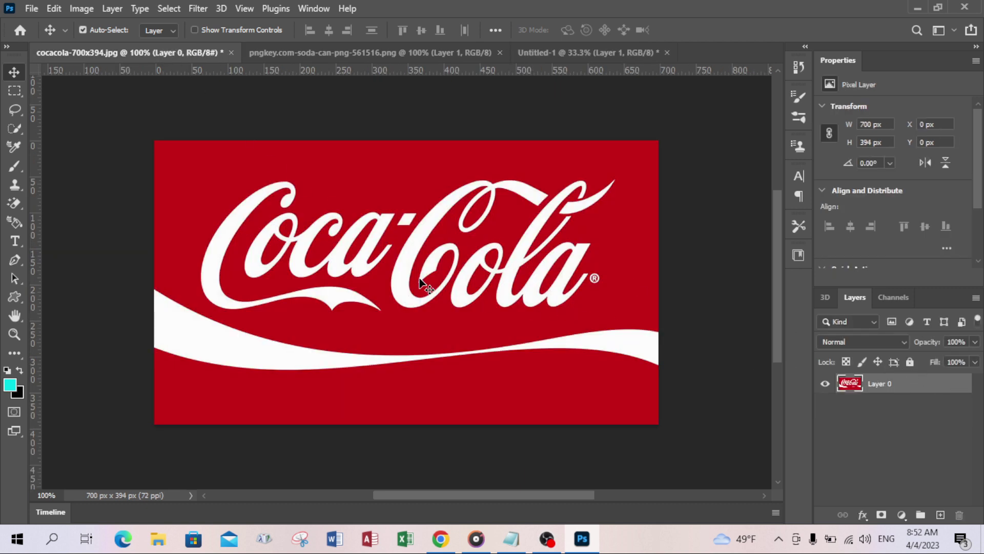
mouse_move(392, 259)
left_mouse_down()
mouse_move(545, 63)
mouse_move(379, 308)
left_mouse_up()
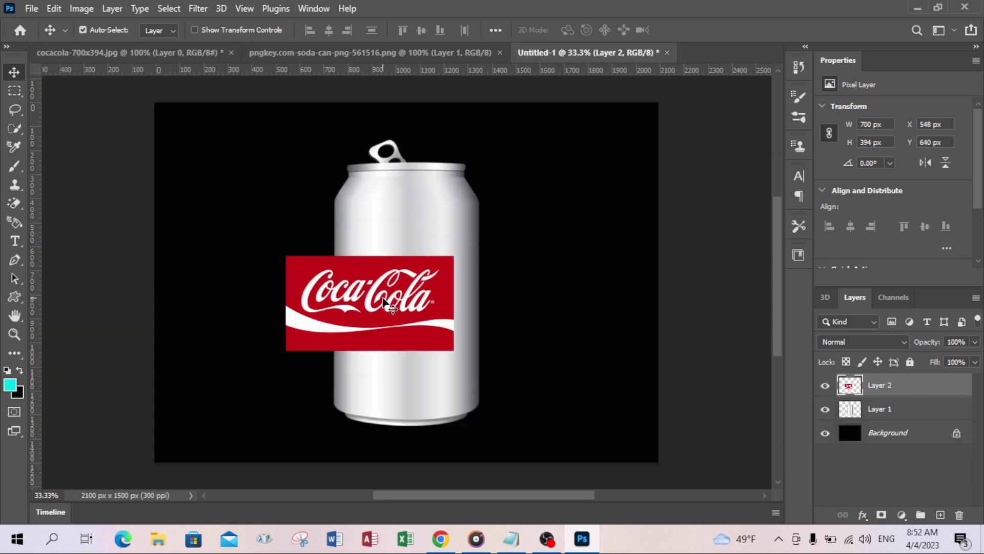
key("ctrl+t")
left_click_drag(385, 300, 412, 303)
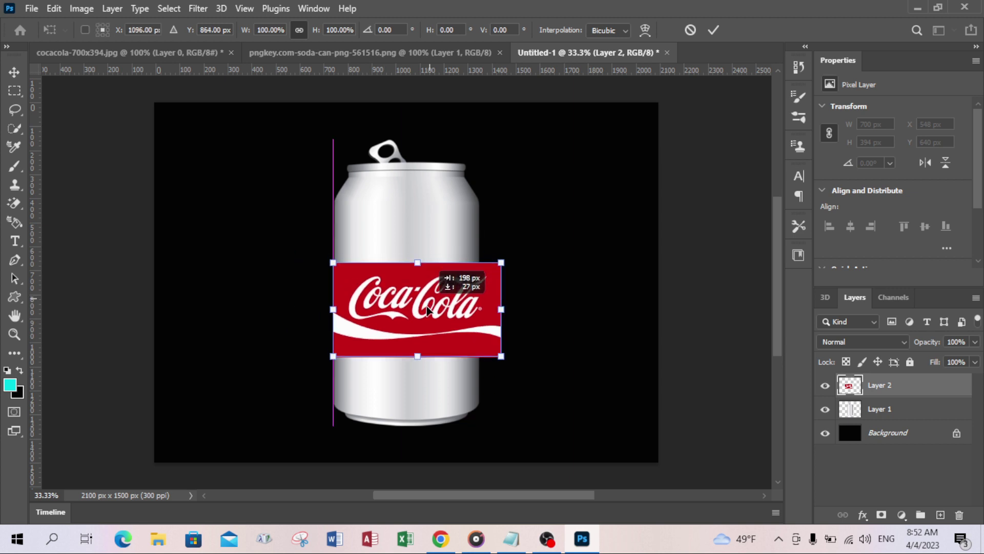
- Rotate the logo upright to about -90° and scale it to about 158% over the can body
left_click_drag(514, 239, 331, 188)
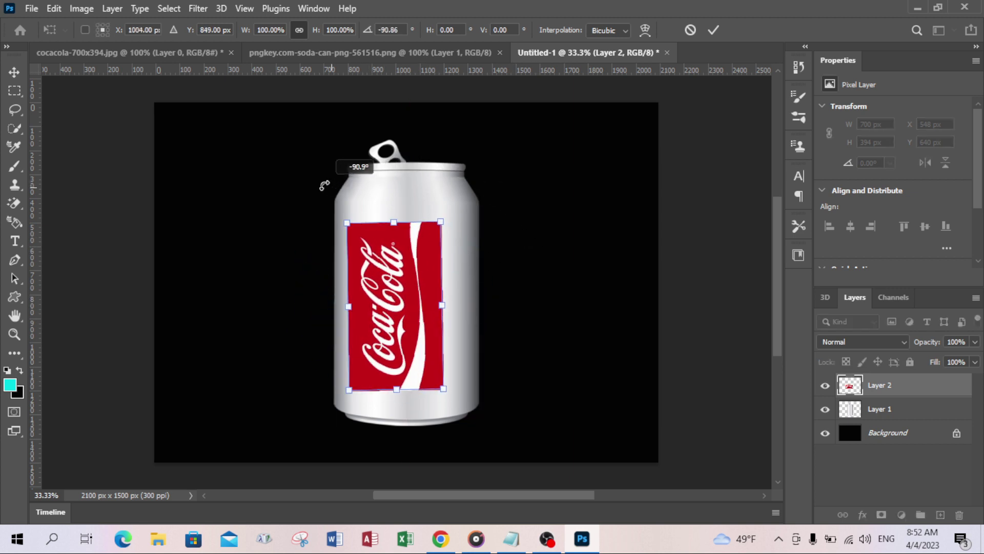
left_click_drag(331, 188, 330, 187)
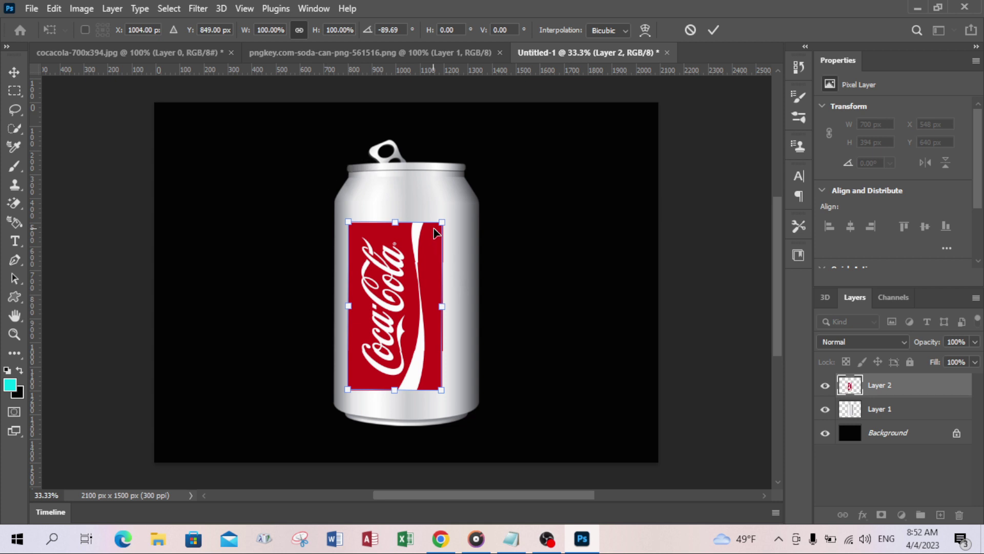
left_click_drag(420, 262, 431, 260)
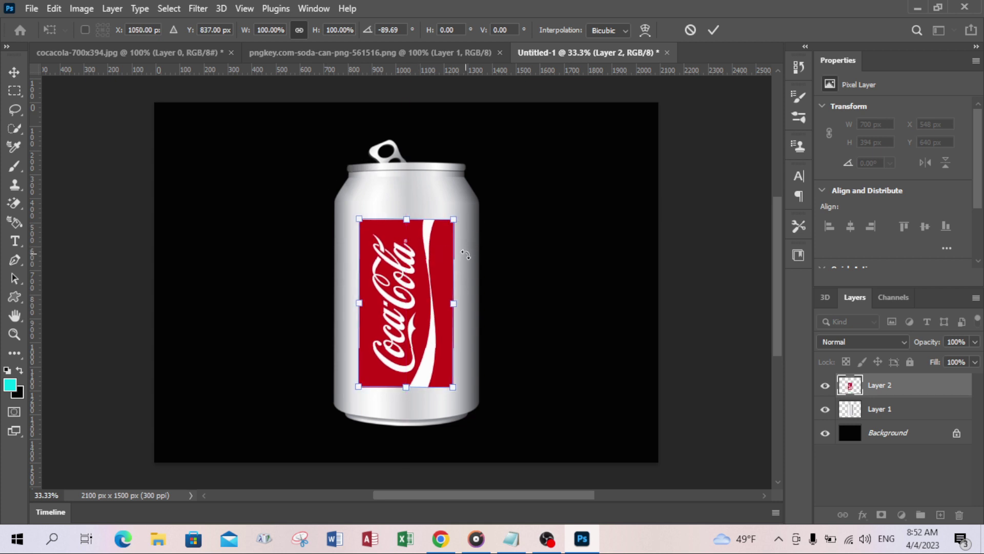
left_click_drag(457, 221, 470, 162)
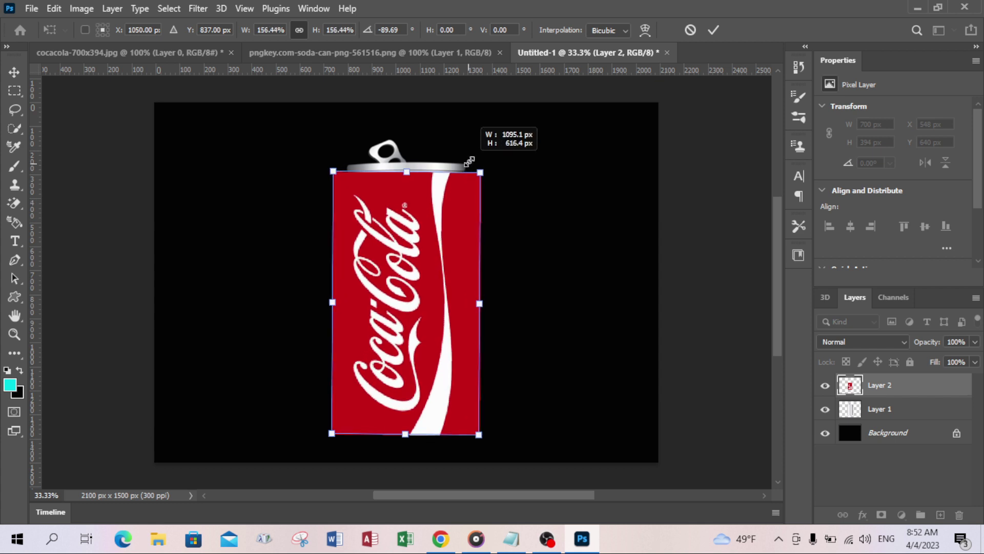
left_click_drag(470, 162, 470, 162)
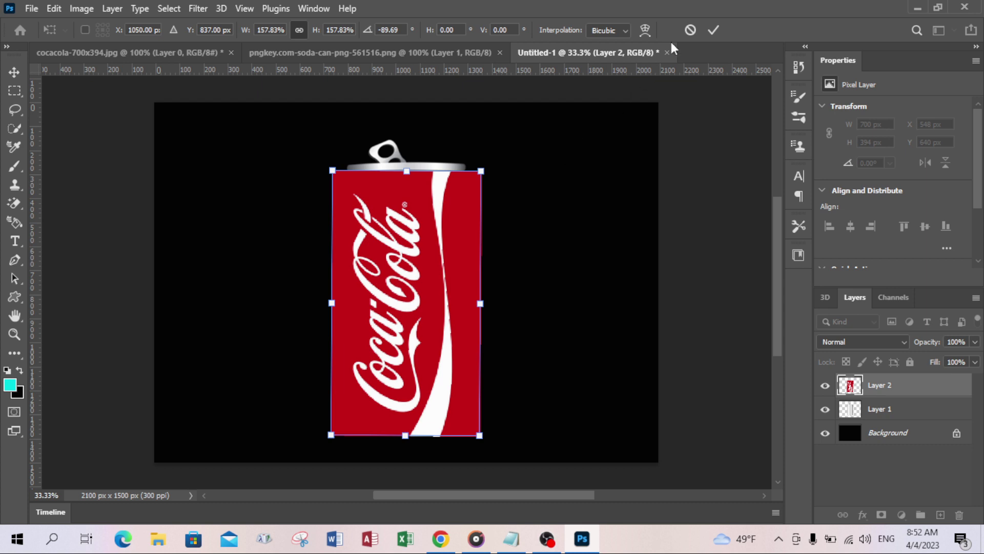
left_click(714, 29)
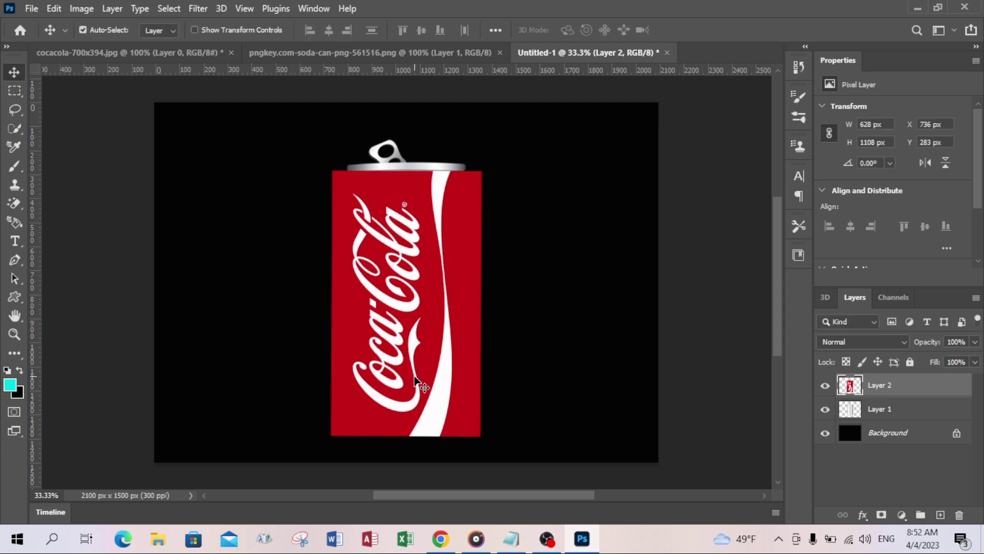
- Shorten the logo to about 93% height so the can's bottom rim shows
key("ctrl+t")
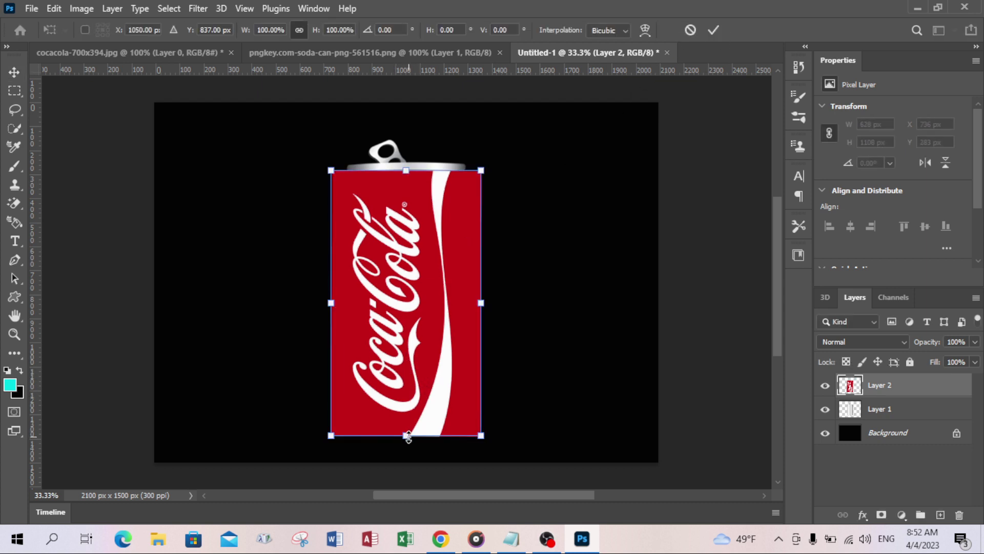
left_click_drag(407, 437, 404, 418)
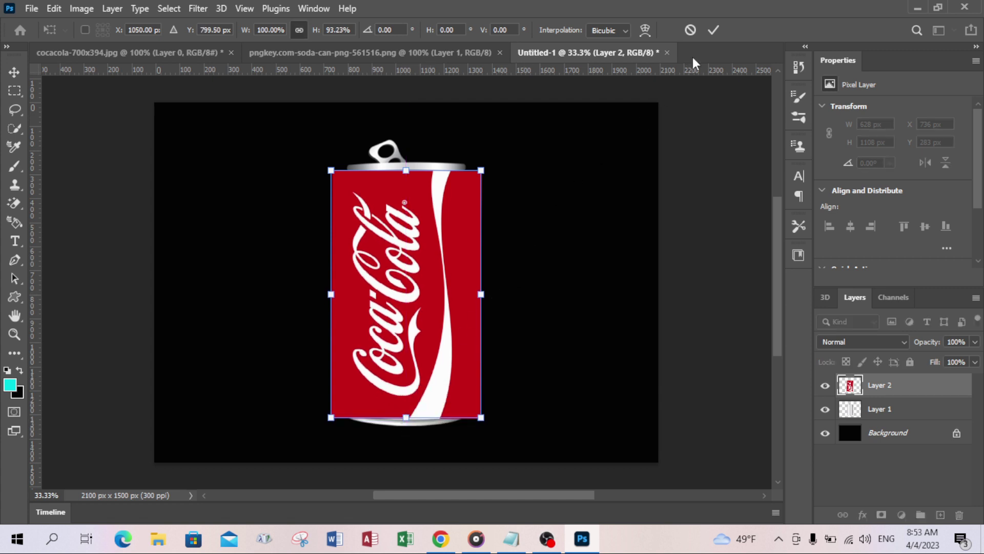
left_click(712, 31)
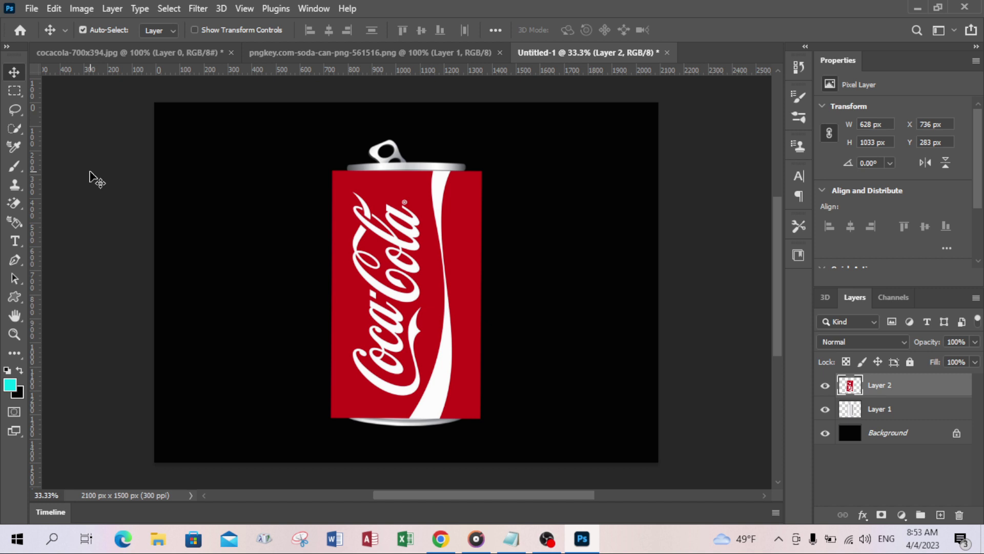
left_click(53, 9)
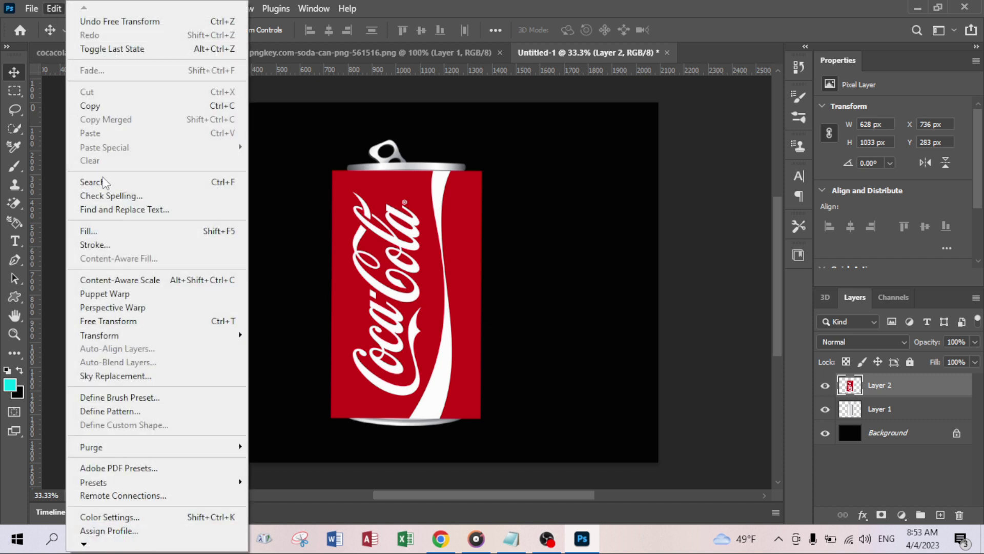
- Start a Puppet Warp and pin the logo's top and bottom corners and centres
left_click(128, 294)
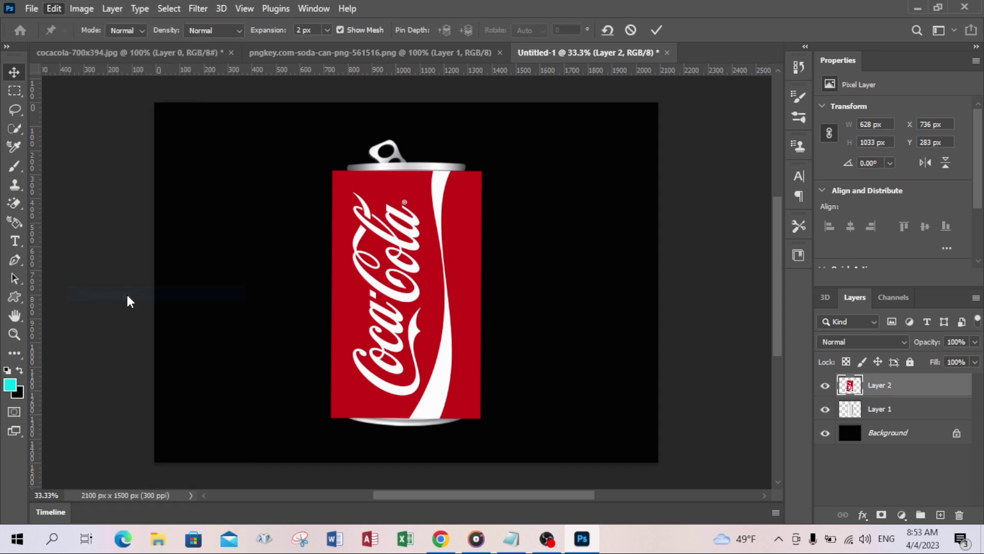
left_click(346, 178)
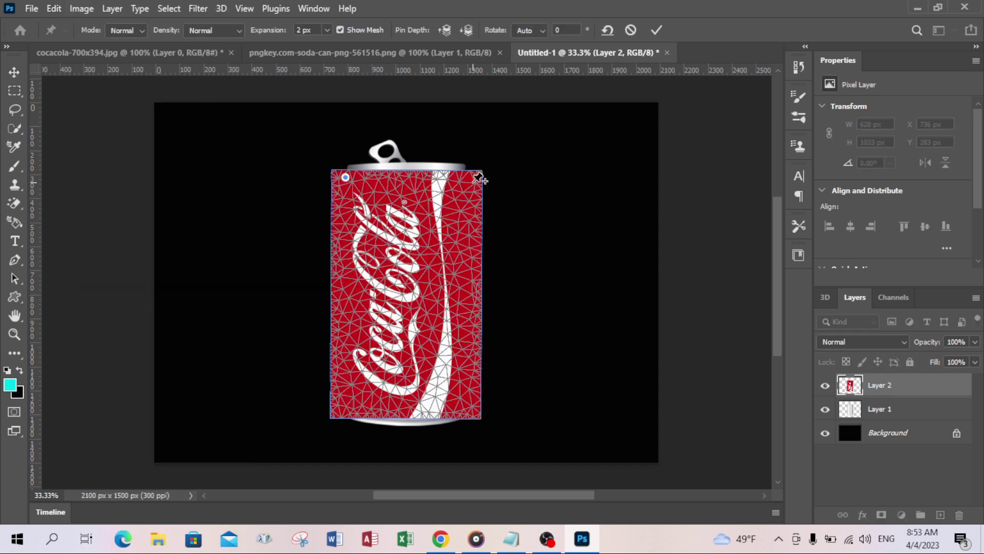
left_click(472, 181)
left_click(402, 179)
left_click(473, 413)
left_click(408, 410)
left_click(339, 412)
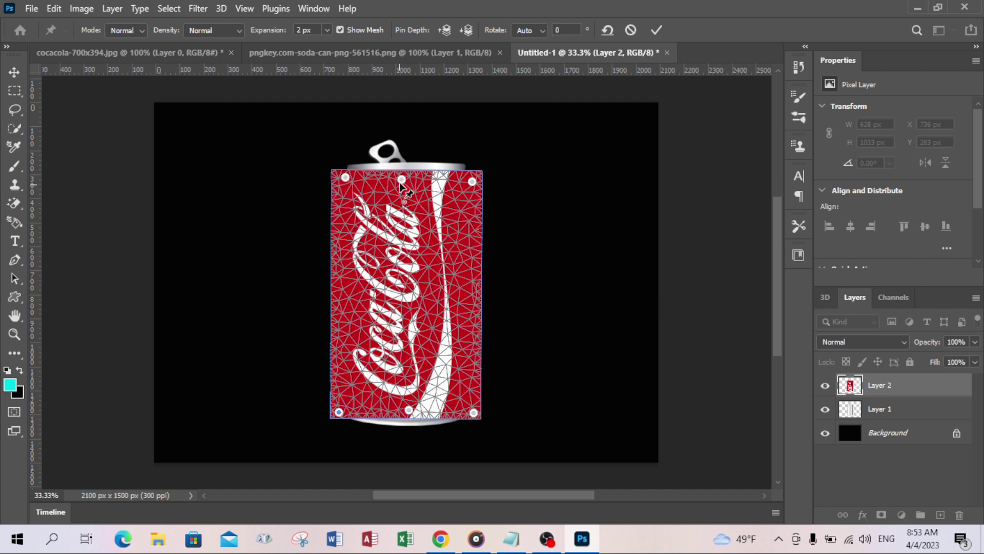
- Nudge the top pins and raise the bottom corners to curve the label, then apply
left_click_drag(402, 179, 399, 183)
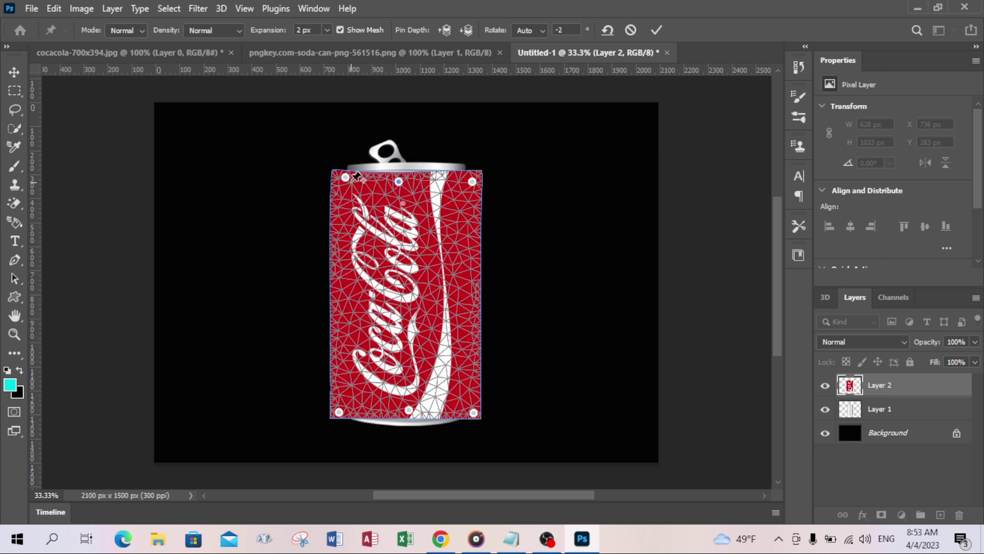
left_click_drag(345, 178, 347, 181)
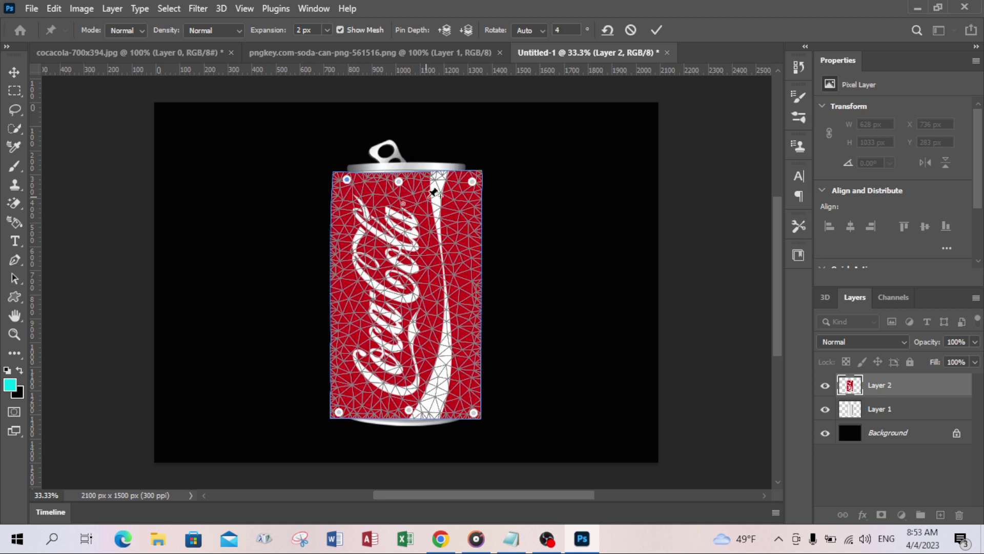
left_click_drag(472, 183, 471, 185)
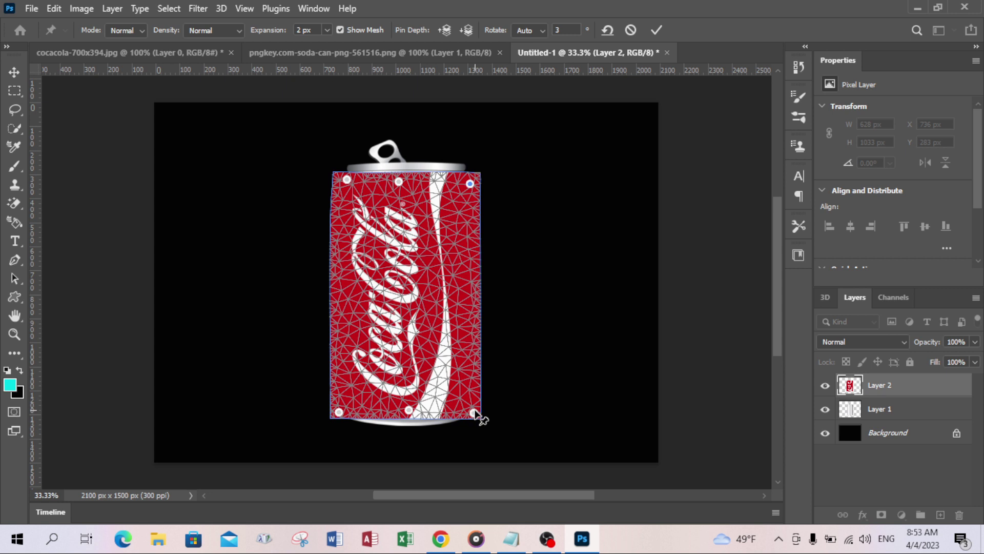
left_click_drag(474, 412, 476, 406)
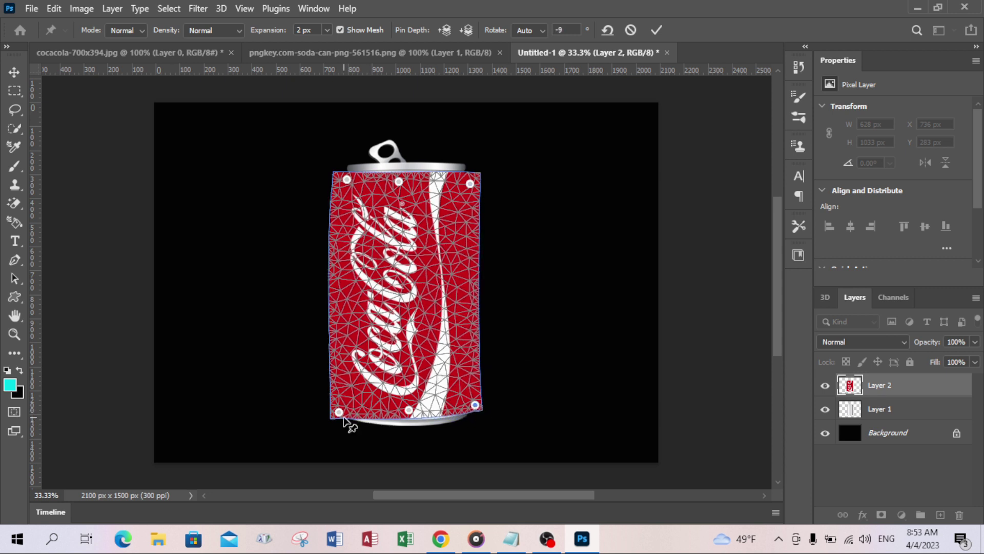
left_click_drag(343, 417, 338, 405)
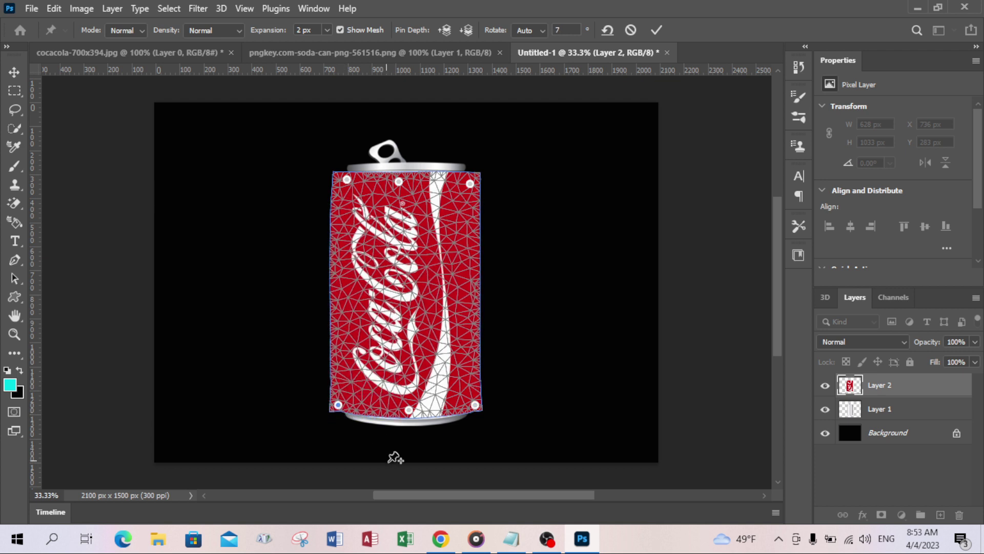
left_click(656, 30)
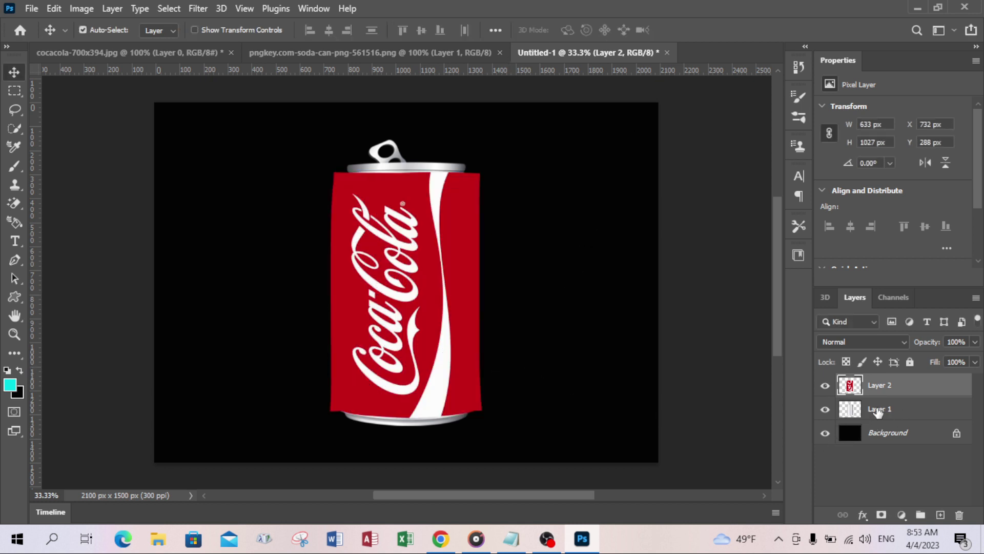
left_click(511, 540)
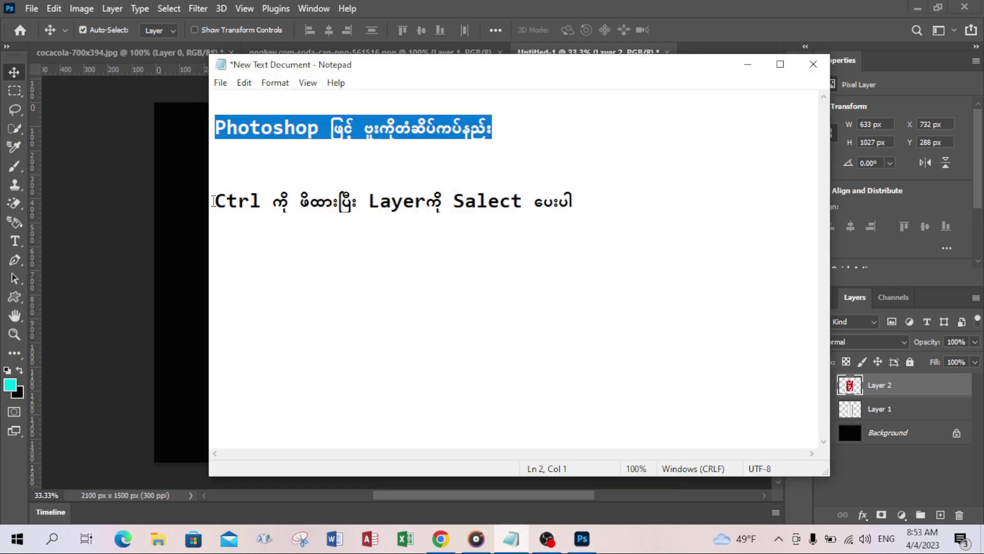
left_click_drag(214, 200, 587, 203)
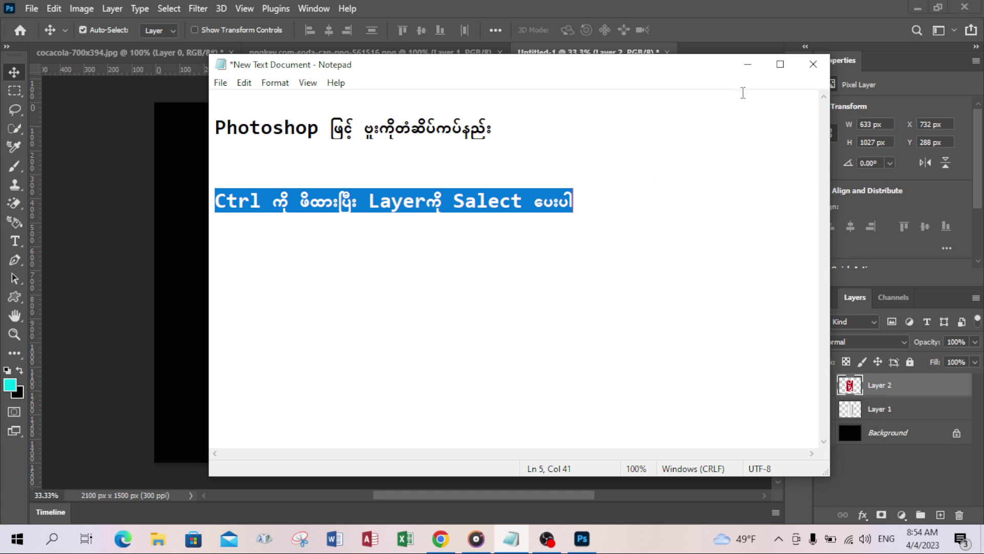
left_click(748, 64)
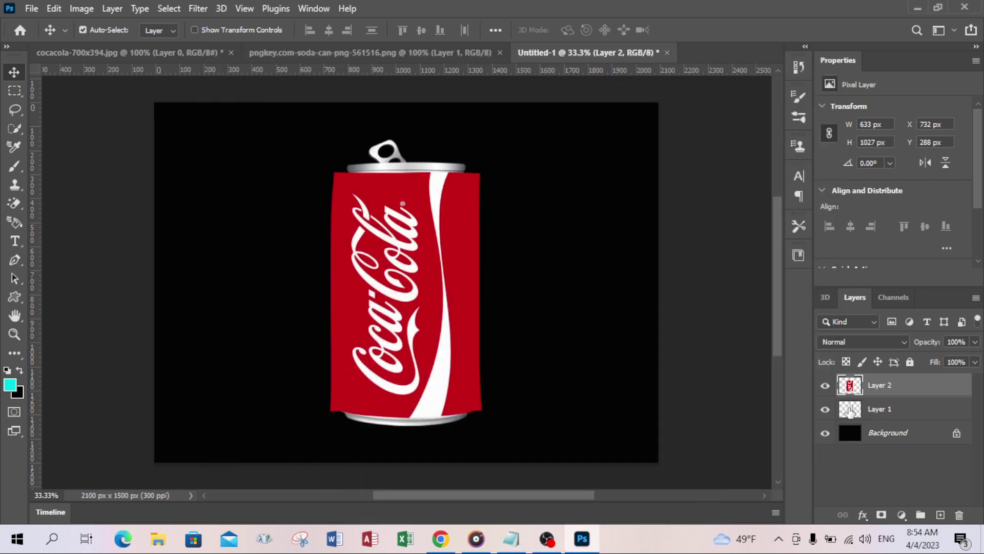
- Load the can's outline, make Layer 2 a clipping mask over Layer 1, and deselect
left_click(849, 408, "ctrl")
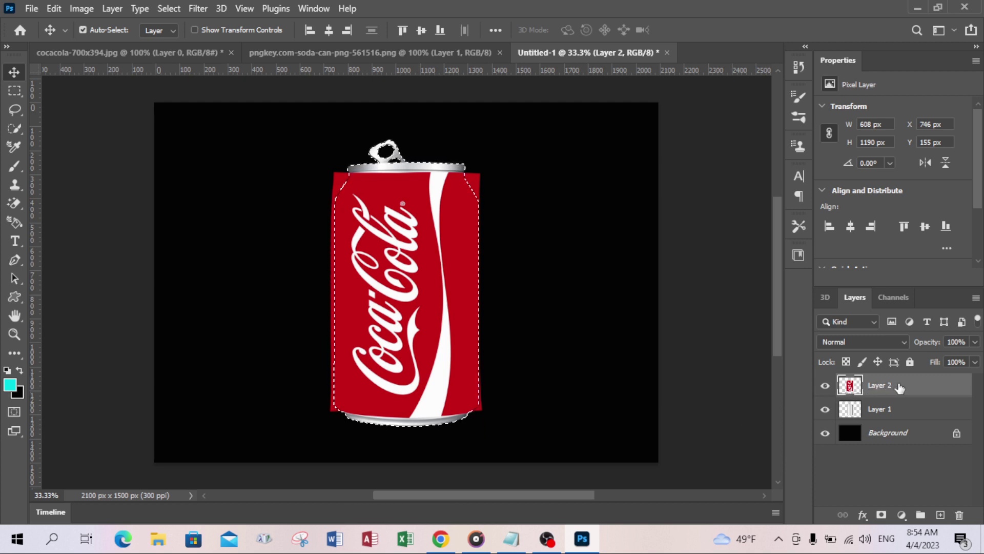
right_click(900, 388)
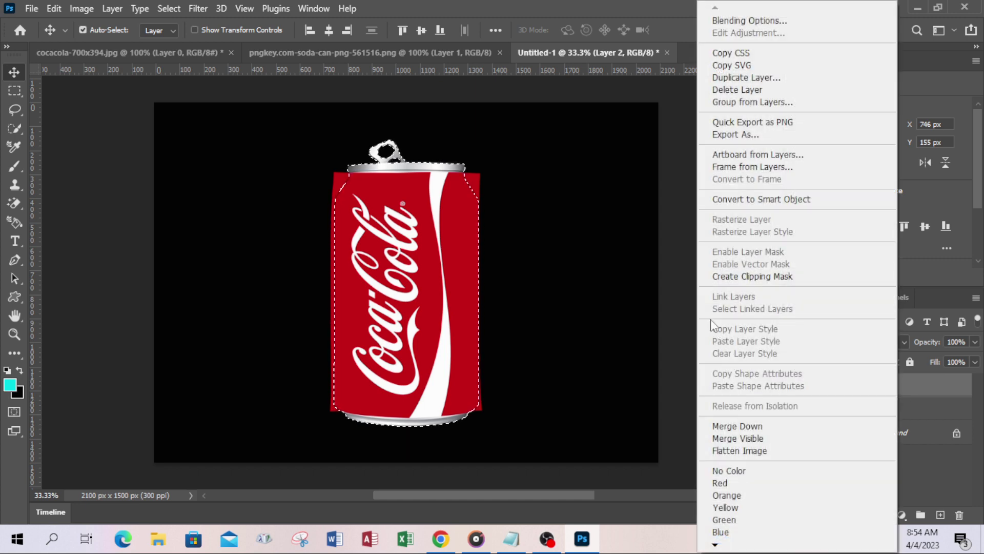
left_click(752, 276)
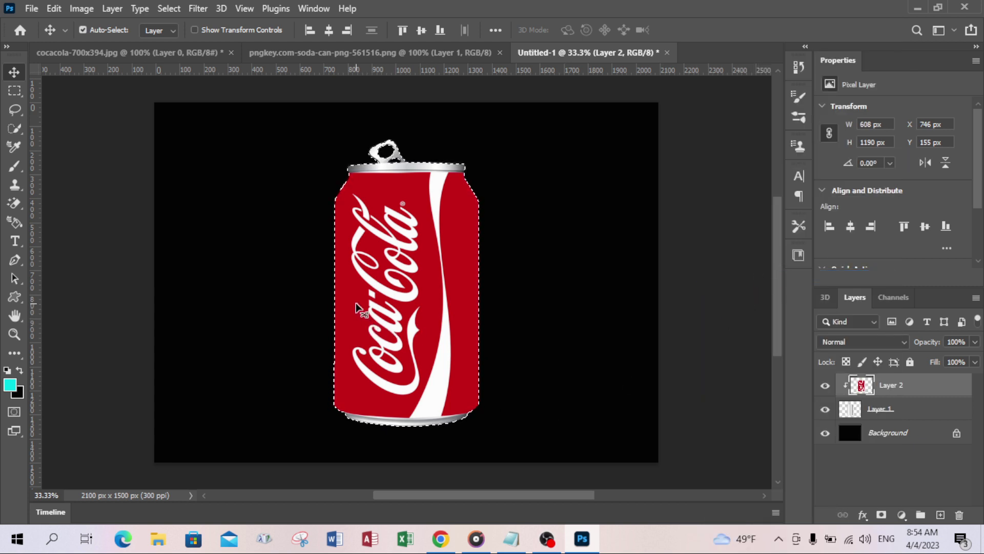
key("ctrl+d")
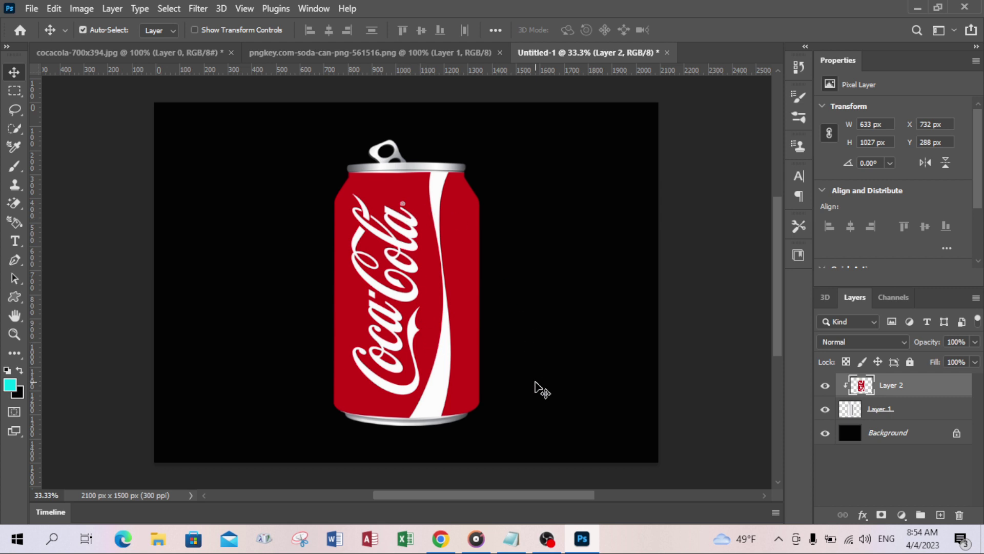
right_click(921, 391)
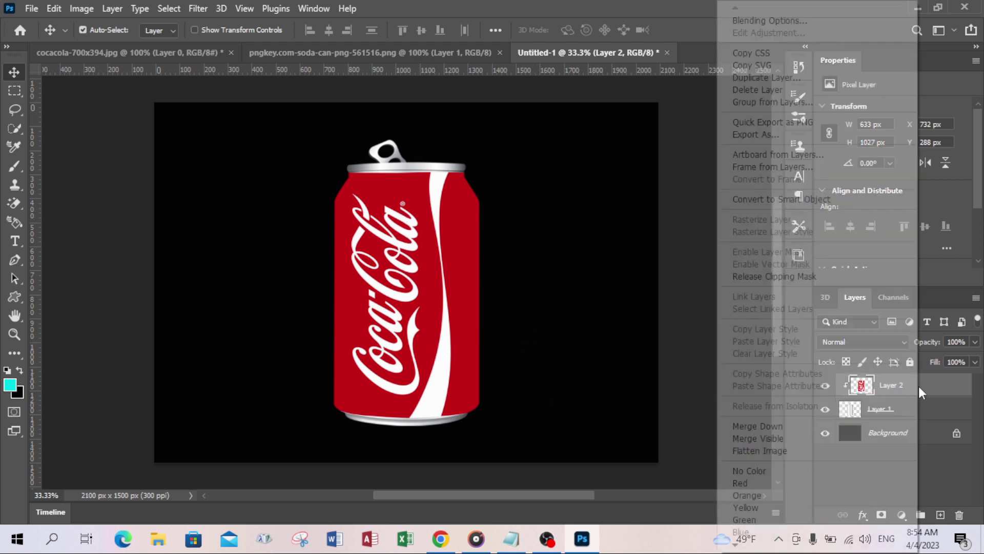
key("Escape")
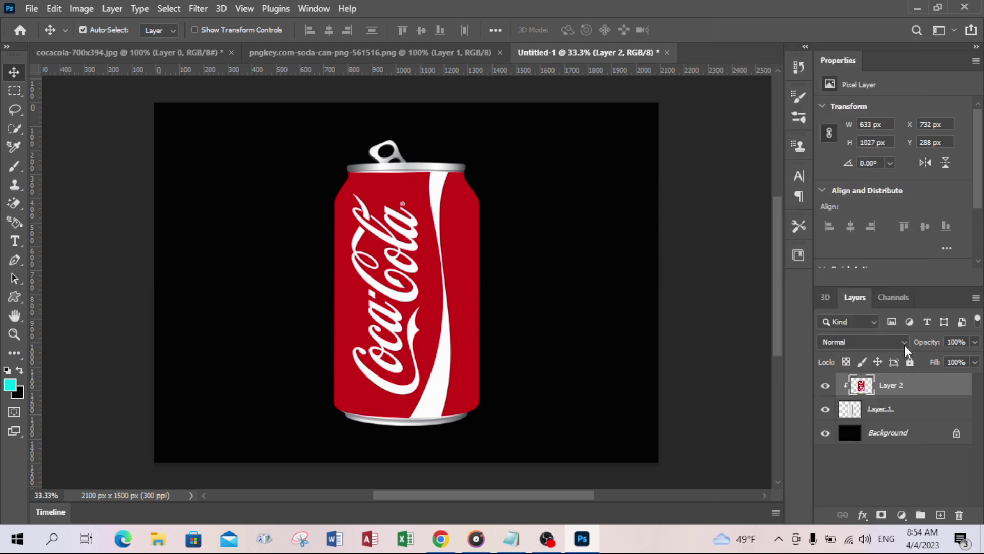
- Set Layer 2's blend mode to Linear Burn and select it together with Layer 1
left_click(904, 342)
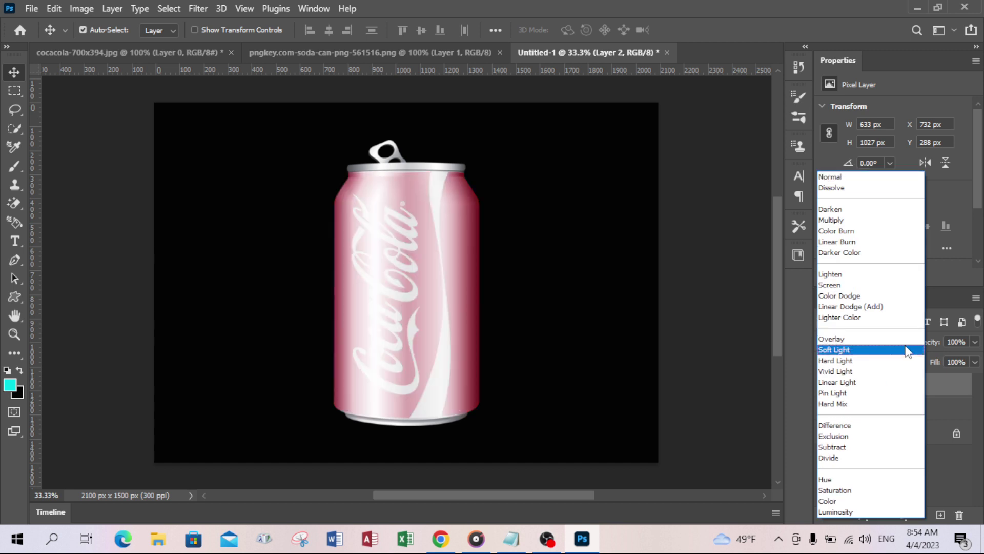
left_click(864, 242)
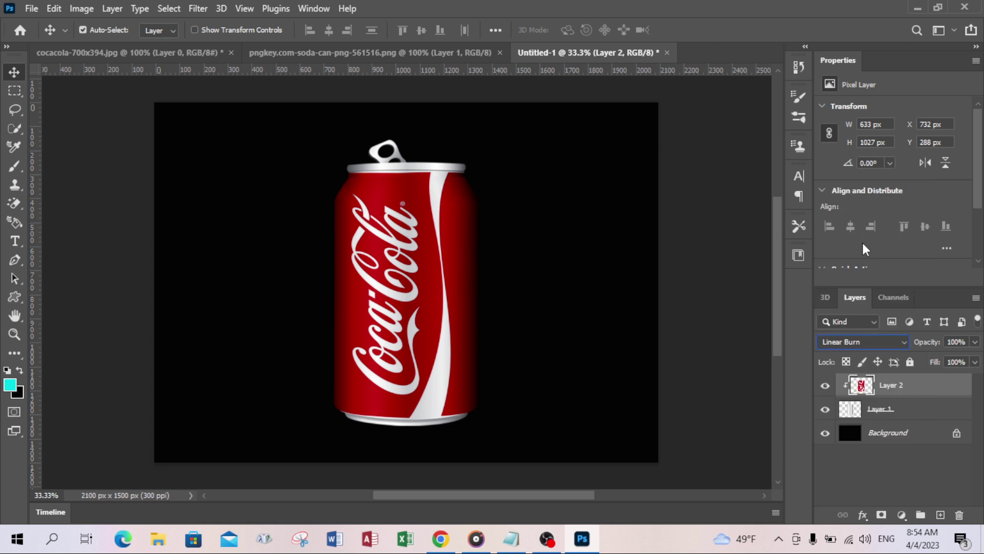
left_click(905, 341)
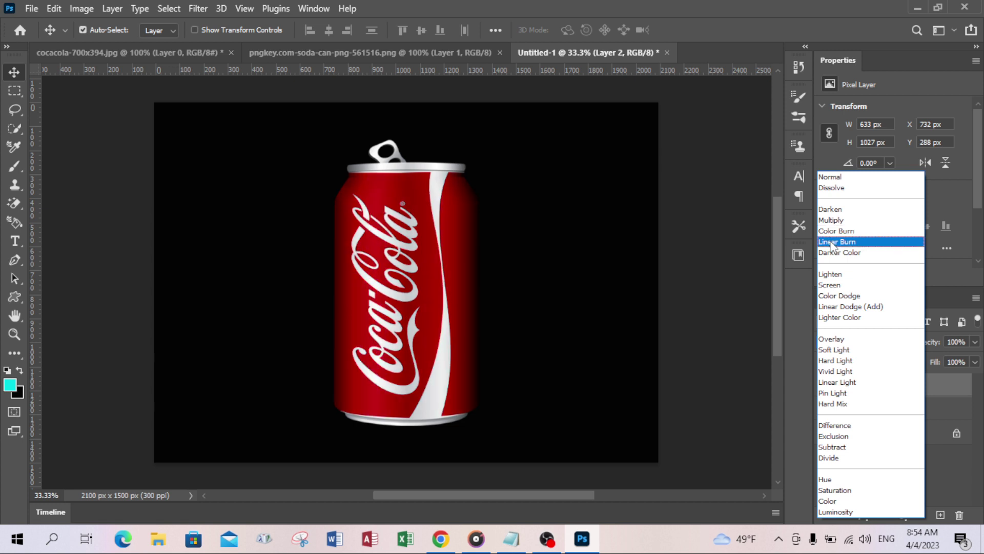
left_click(830, 241)
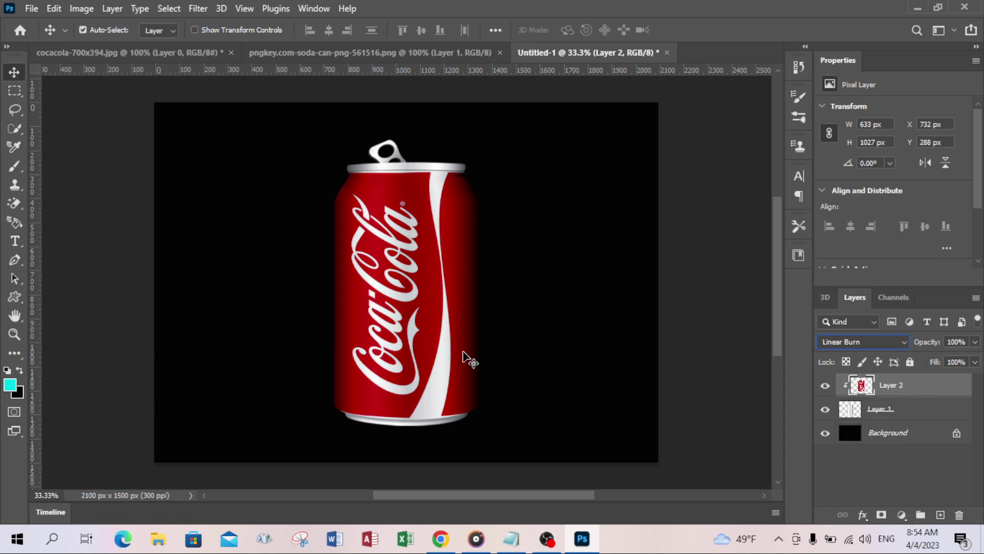
left_click(898, 408, "shift")
key("ctrl")
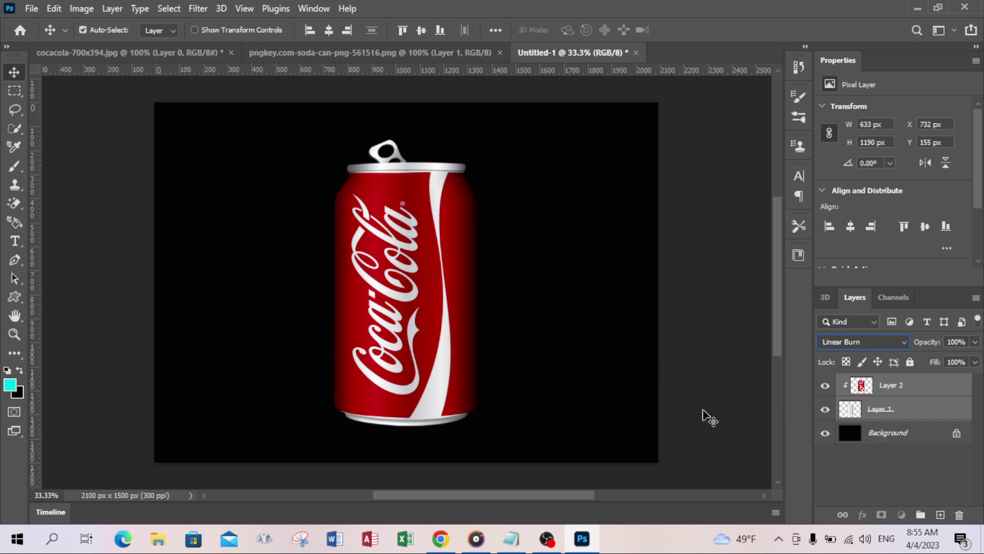
- Scale the upright can to about 469 × 873 px and duplicate both can layers
mouse_move(389, 250)
left_mouse_down()
mouse_move(379, 245)
mouse_move(380, 267)
left_mouse_up()
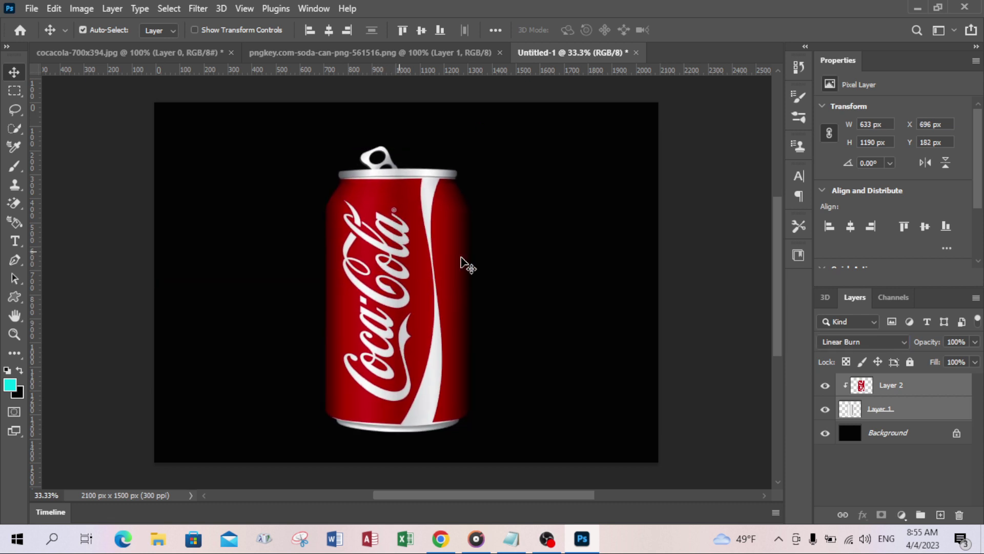
key("ctrl+t")
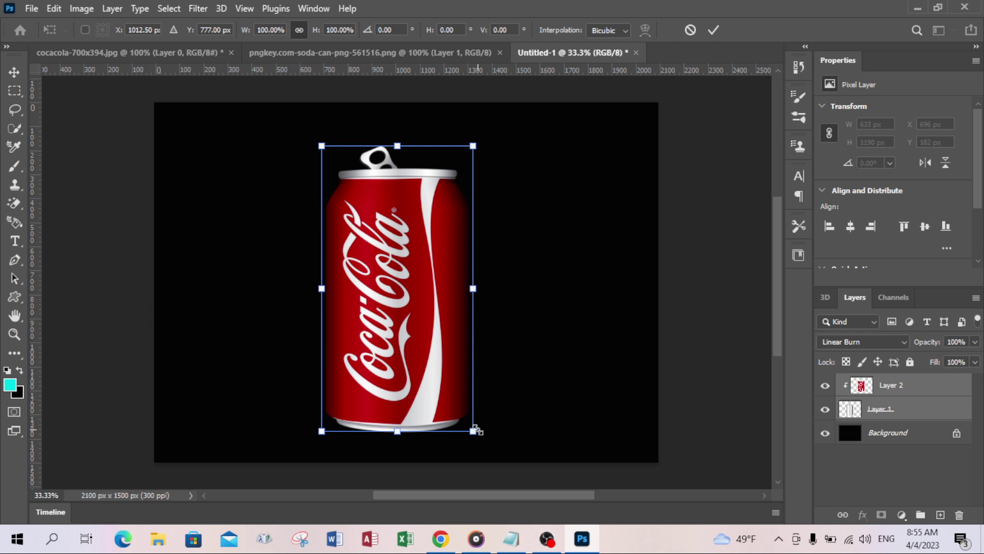
left_click_drag(471, 429, 451, 390)
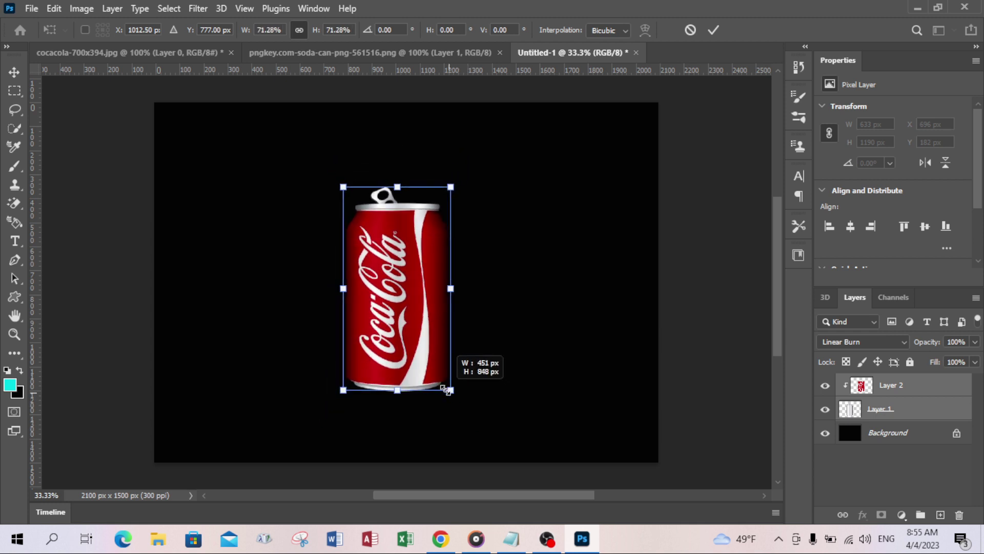
left_click_drag(509, 257, 479, 279)
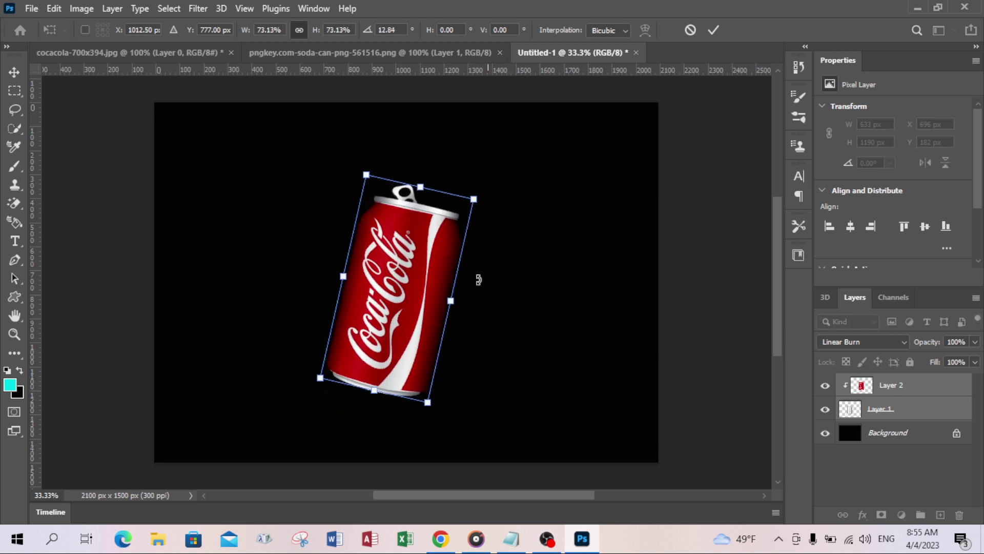
left_click_drag(409, 305, 424, 287)
left_click_drag(540, 202, 514, 171)
left_click_drag(428, 298, 420, 311)
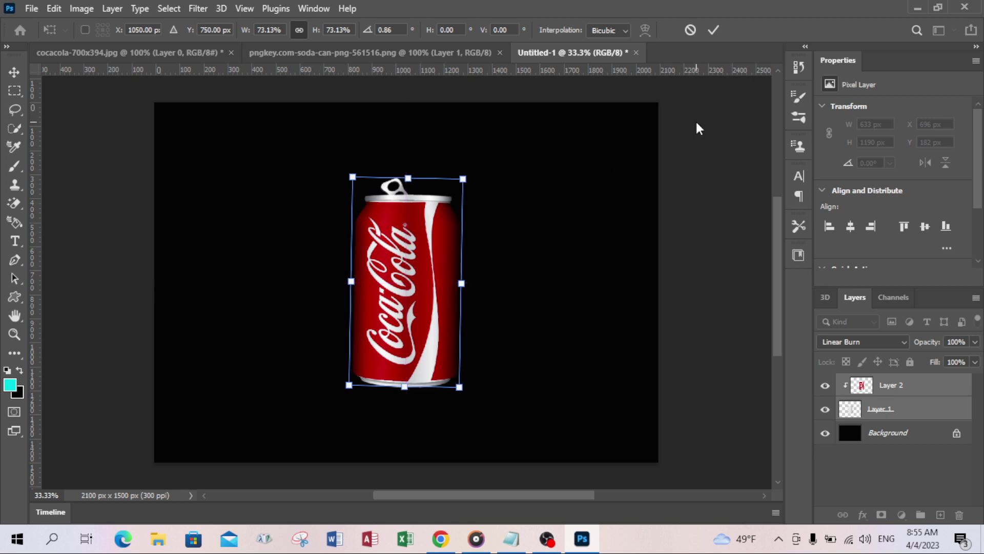
left_click(710, 31)
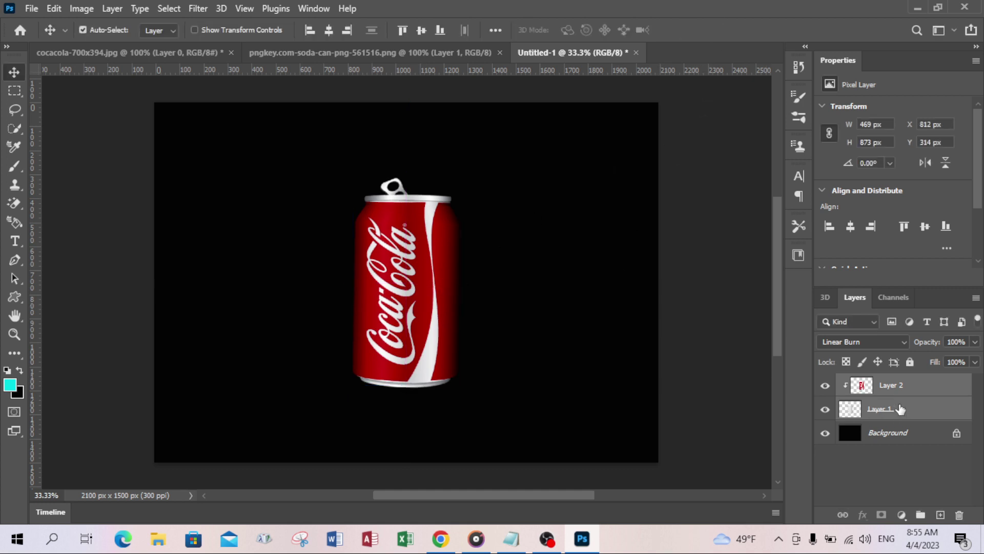
key("ctrl+j")
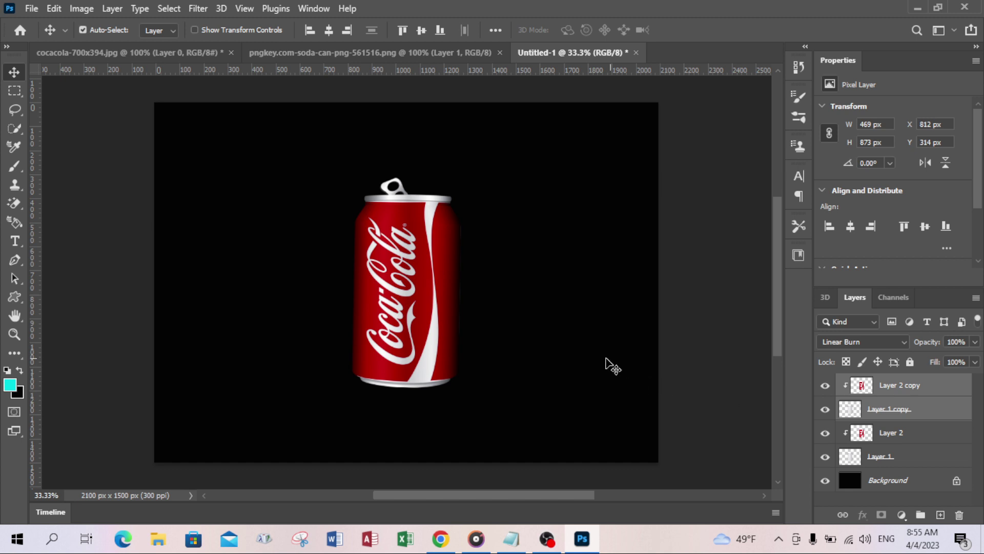
- Free-transform the duplicated can and move it to the right of the original
key("ctrl+t")
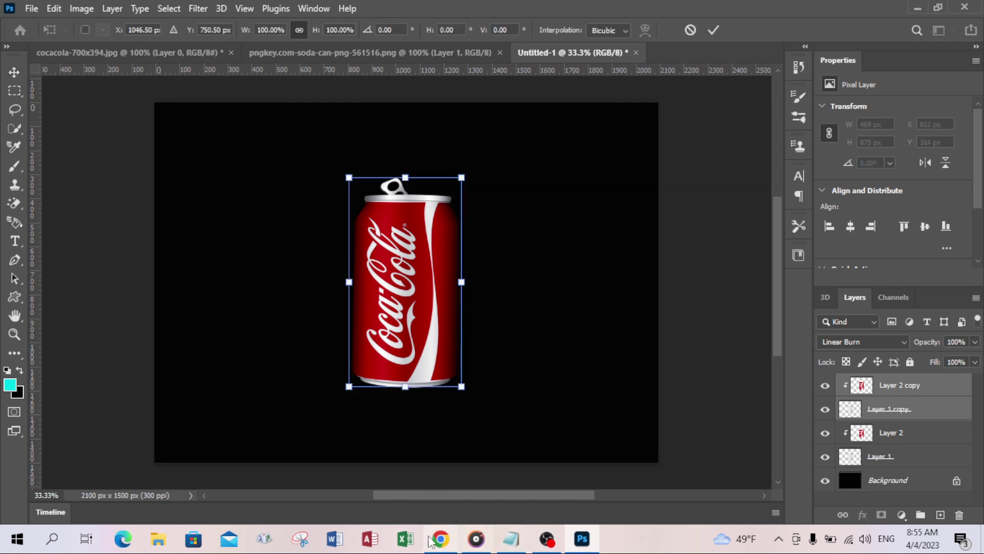
left_click(477, 538)
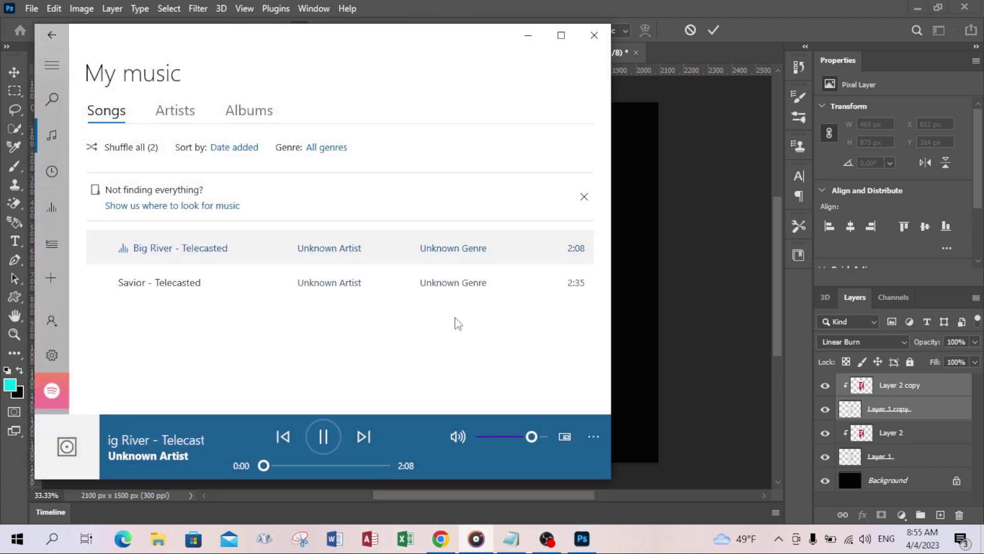
left_click(528, 35)
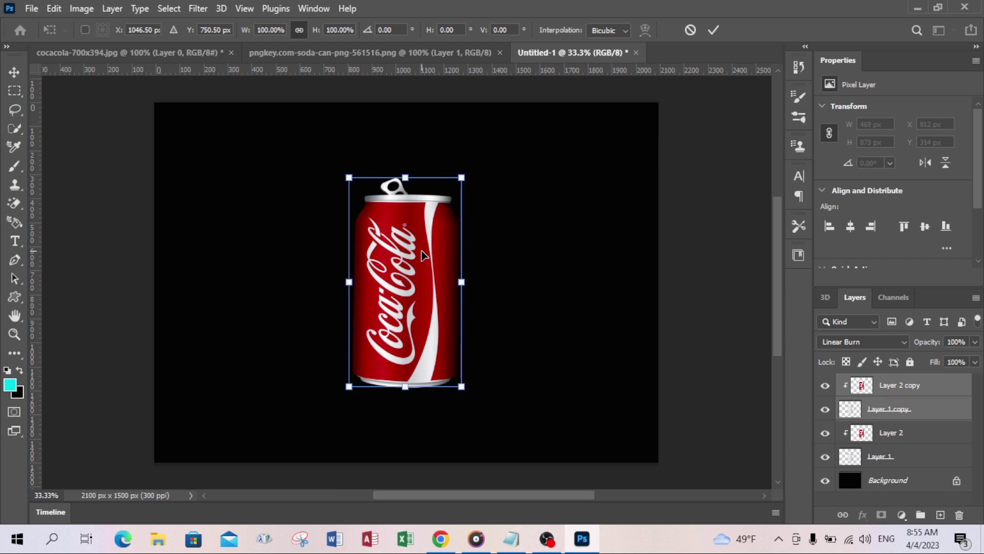
mouse_move(422, 255)
left_mouse_down()
mouse_move(516, 257)
mouse_move(512, 288)
left_mouse_up()
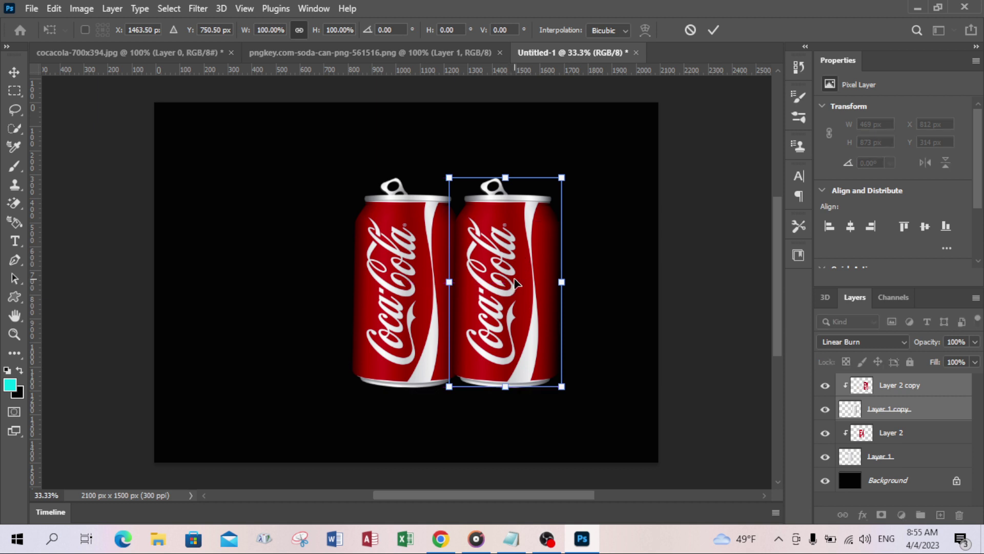
- Flip the copied can horizontally so it mirrors the original
right_click(515, 283)
left_click(572, 515)
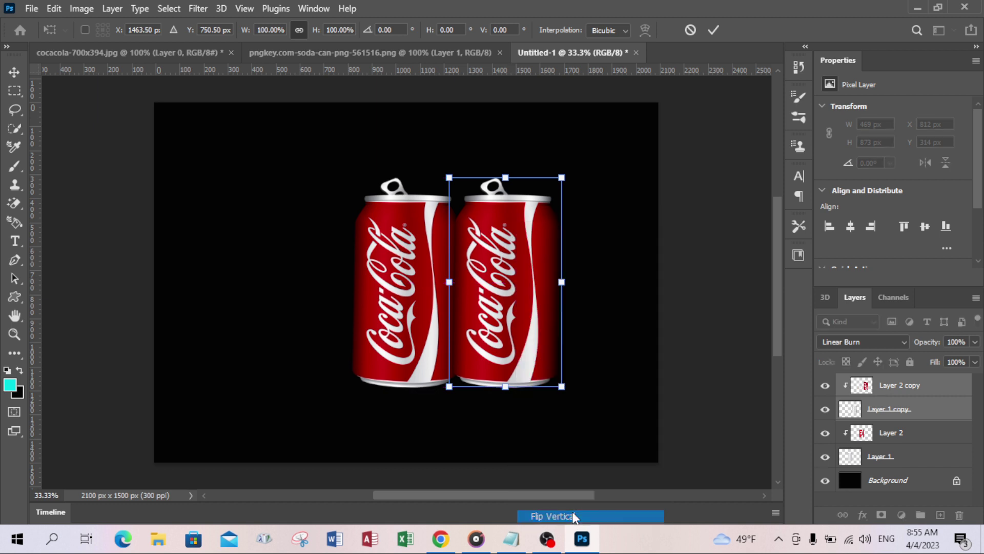
right_click(501, 220)
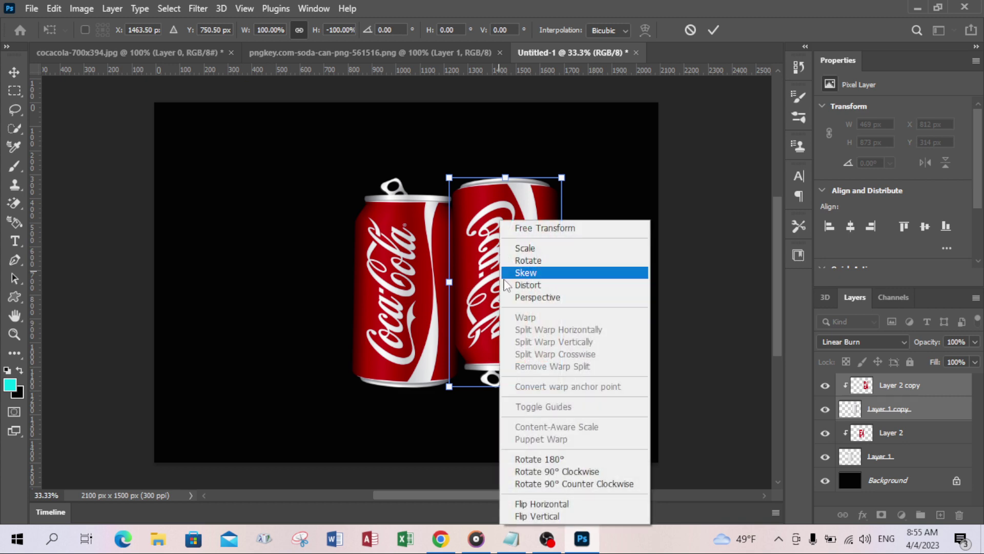
left_click(554, 516)
right_click(508, 311)
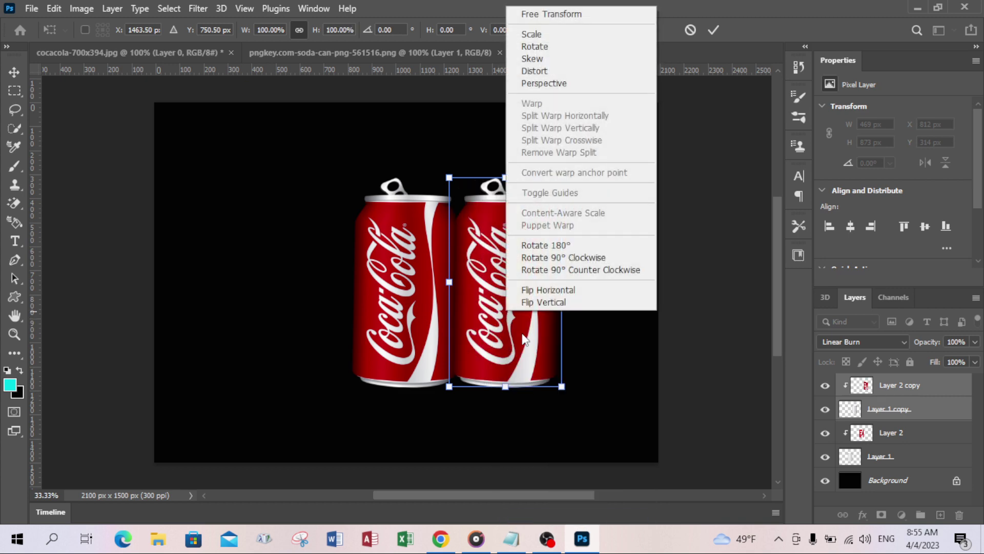
left_click(546, 290)
- Tilt the mirrored copy about -150°, place it lower right, and commit the transform
left_click_drag(528, 291, 559, 243)
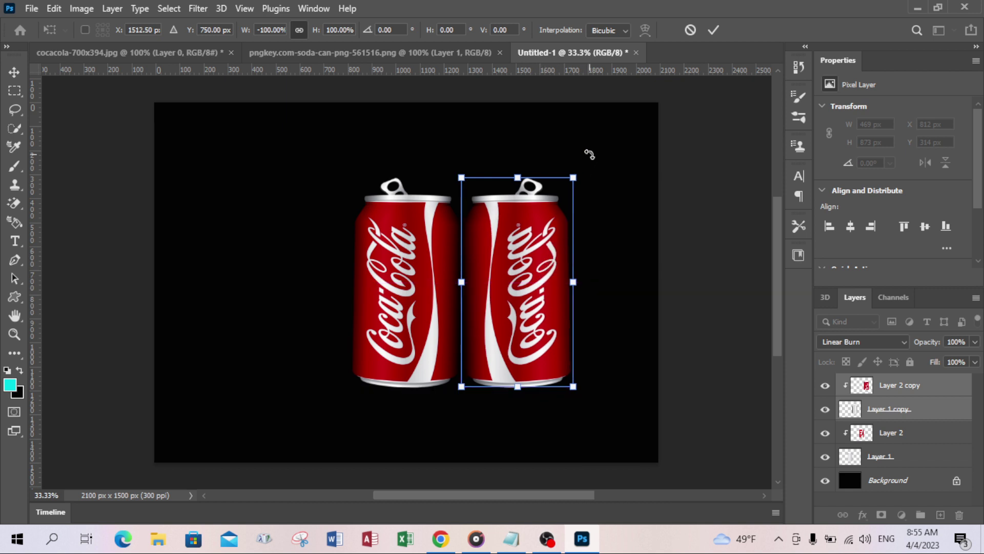
left_click_drag(589, 154, 643, 207)
left_click_drag(538, 298, 556, 328)
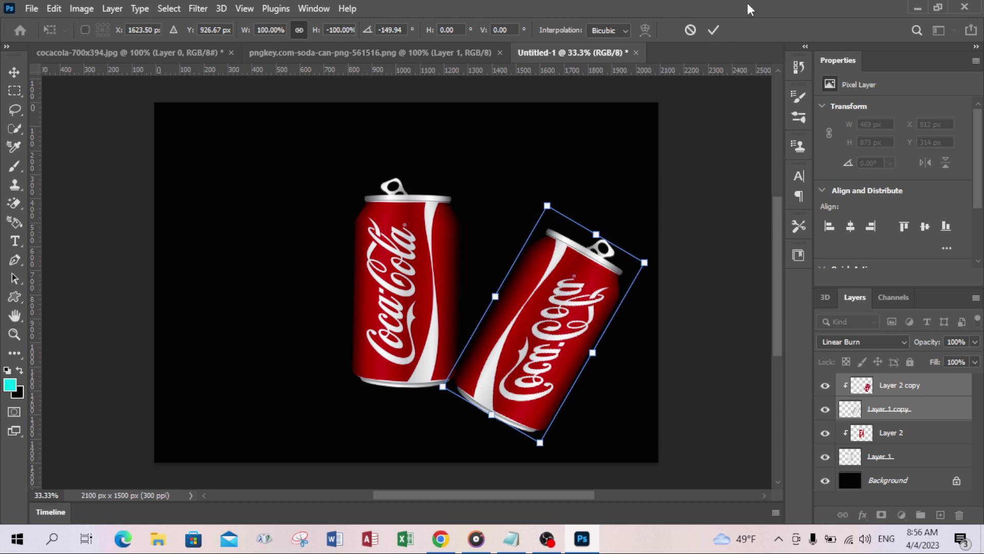
left_click(714, 29)
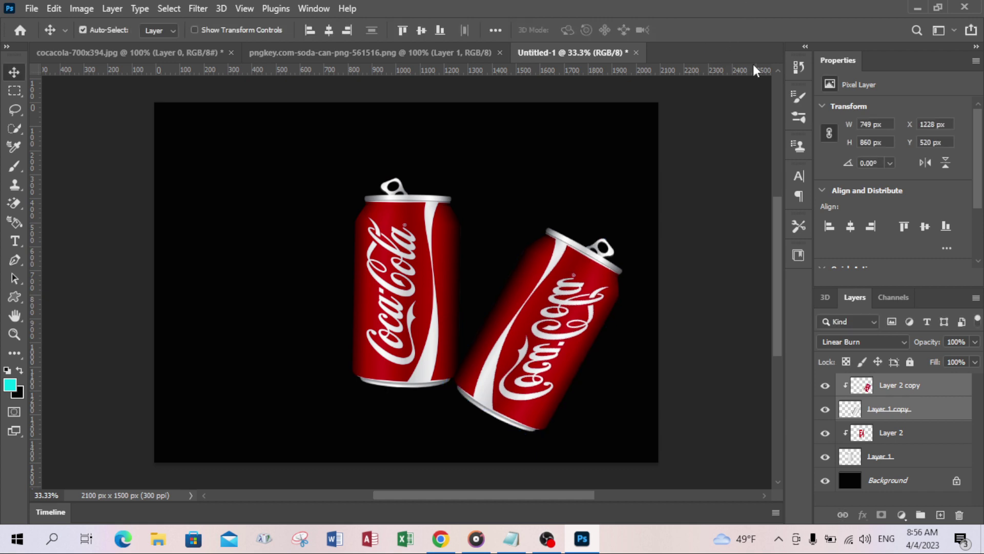
- Select the upright can's shape and label layers and nudge them left to X 581 px
left_click(916, 8)
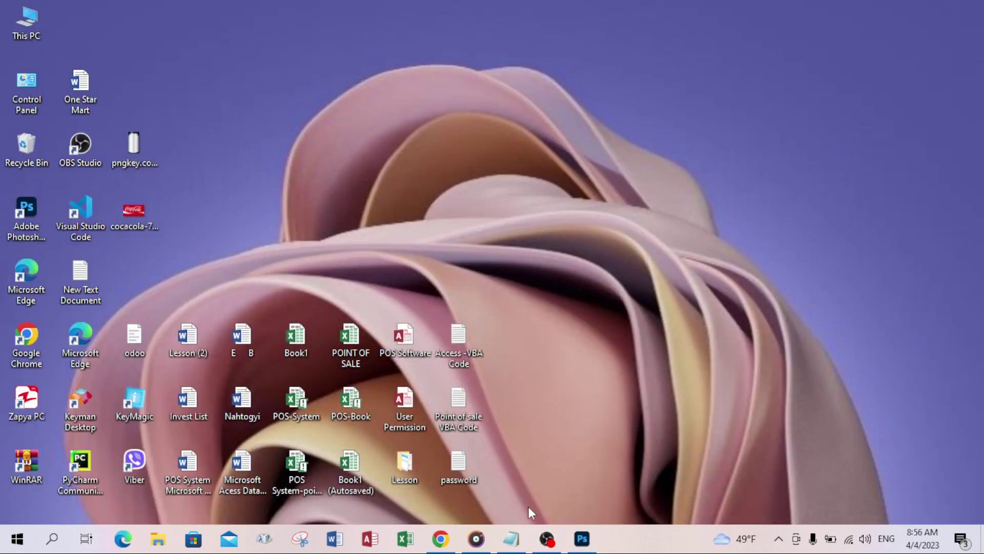
left_click(582, 538)
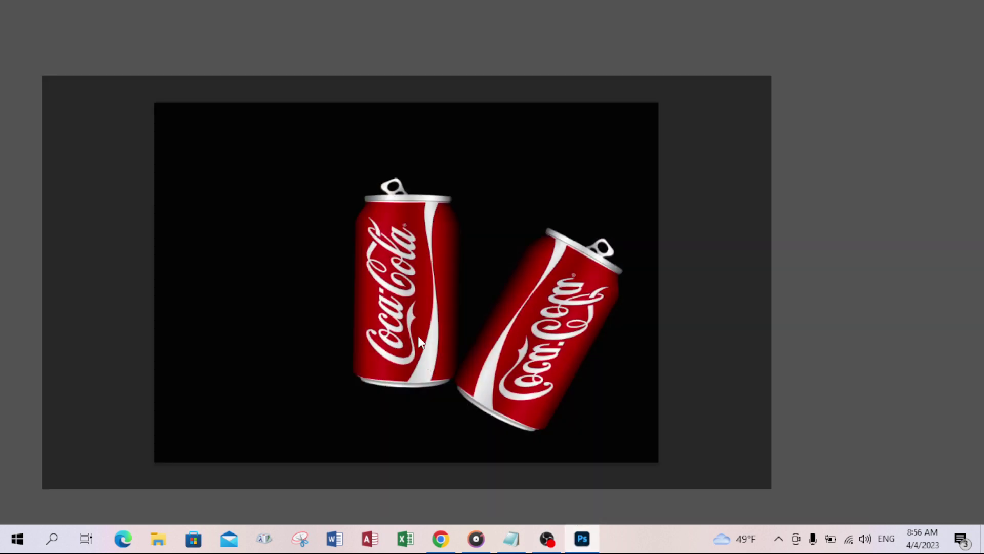
mouse_move(418, 342)
left_mouse_down()
mouse_move(428, 321)
mouse_move(497, 338)
left_mouse_up()
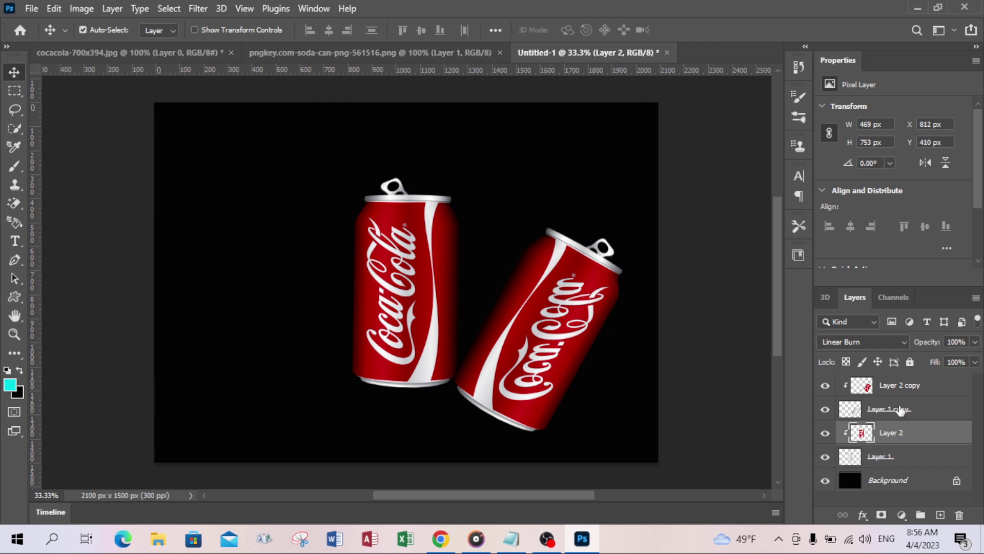
left_click(905, 458, "ctrl")
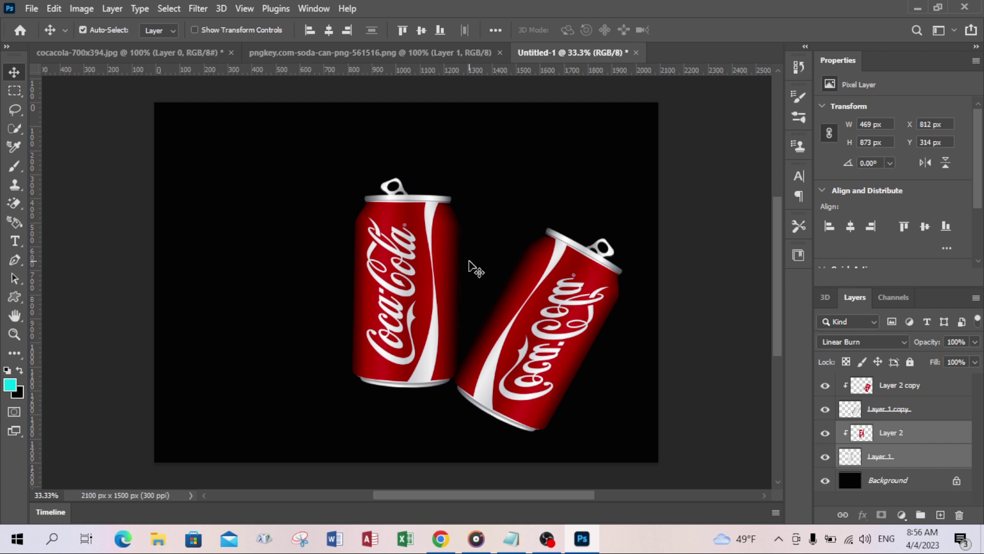
key("shift+Left")
key("shift+Left")
key("shift+Left")
key("Left")
key("Left")
key("Left")
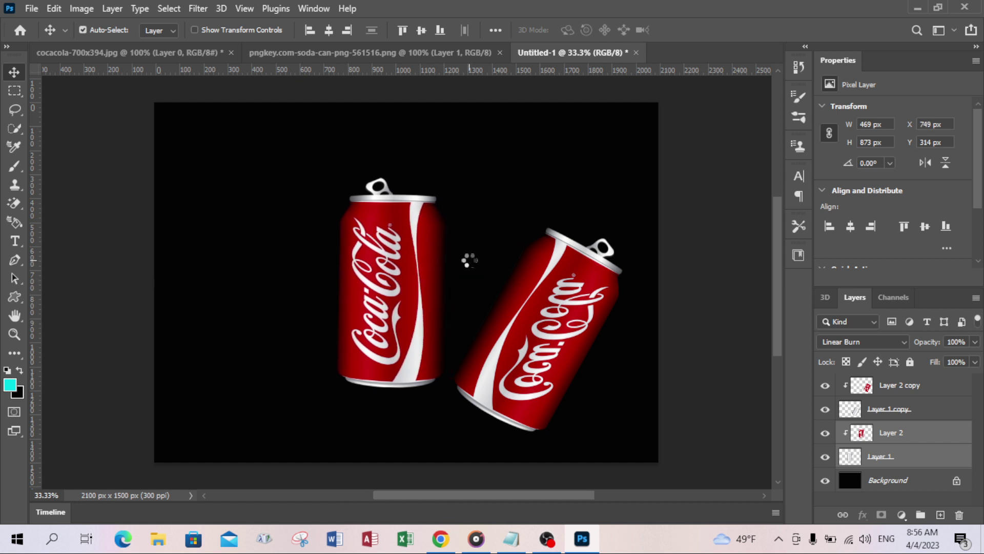
key("shift+Left")
key("shift+Left")
key("shift+Left")
key("shift+Left")
key("shift+Left")
key("shift+Left")
key("shift+Left")
key("shift+Left")
key("shift+Left")
key("shift+Left")
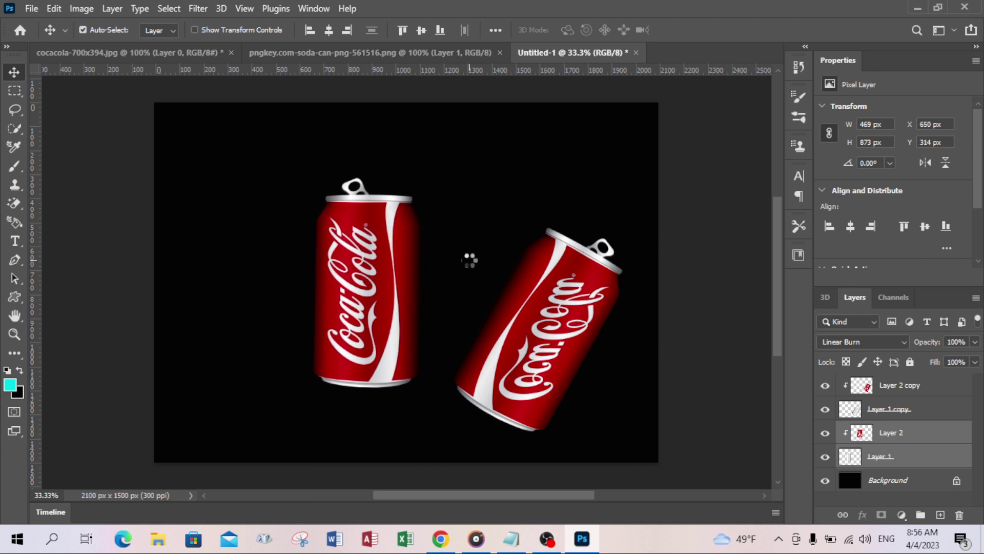
key("shift+Left")
key("shift+Left")
key("shift+Left")
key("shift+Left")
key("shift+Left")
key("shift+Left")
key("shift+Left")
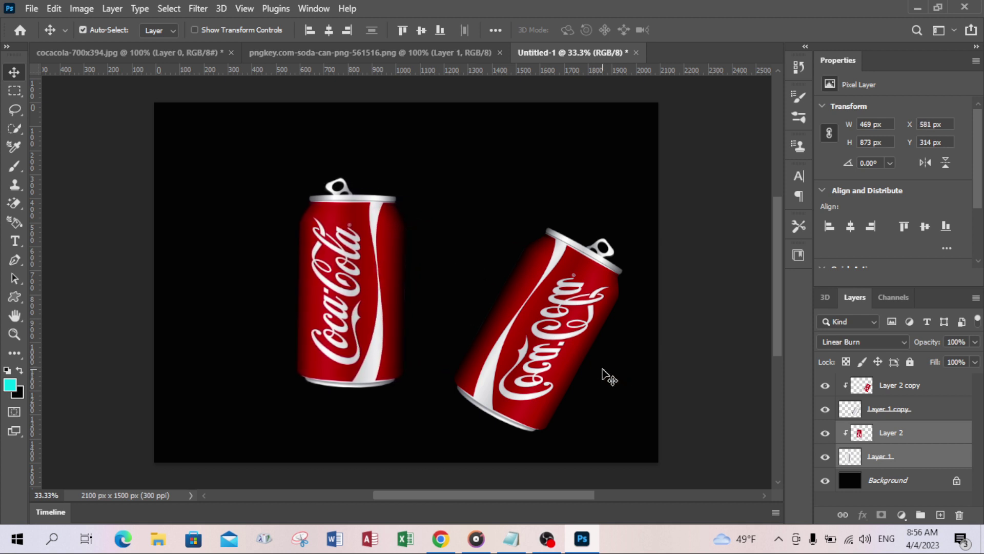
- Select Layer 2 copy and Layer 1 copy and nudge the tilted can up and left
left_click(911, 386)
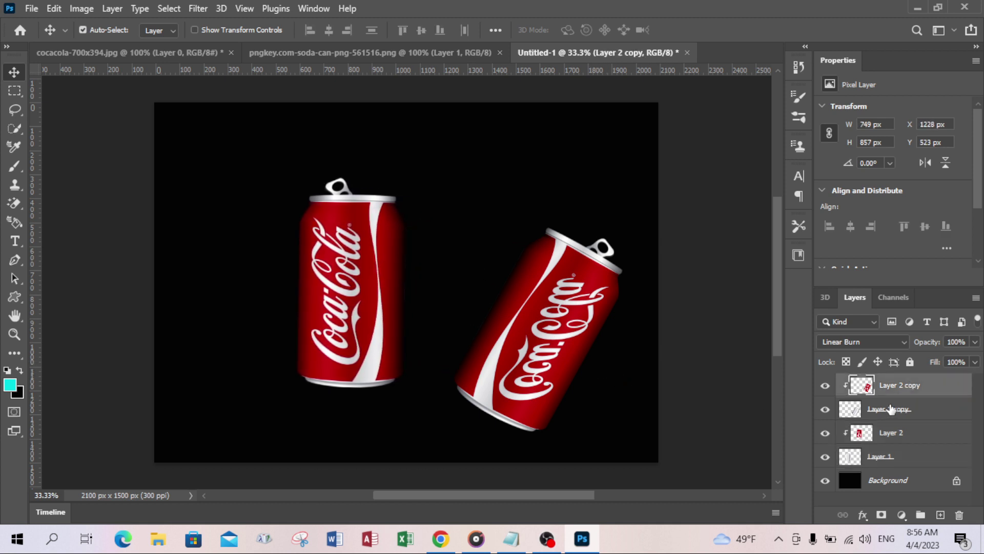
left_click(891, 409, "ctrl")
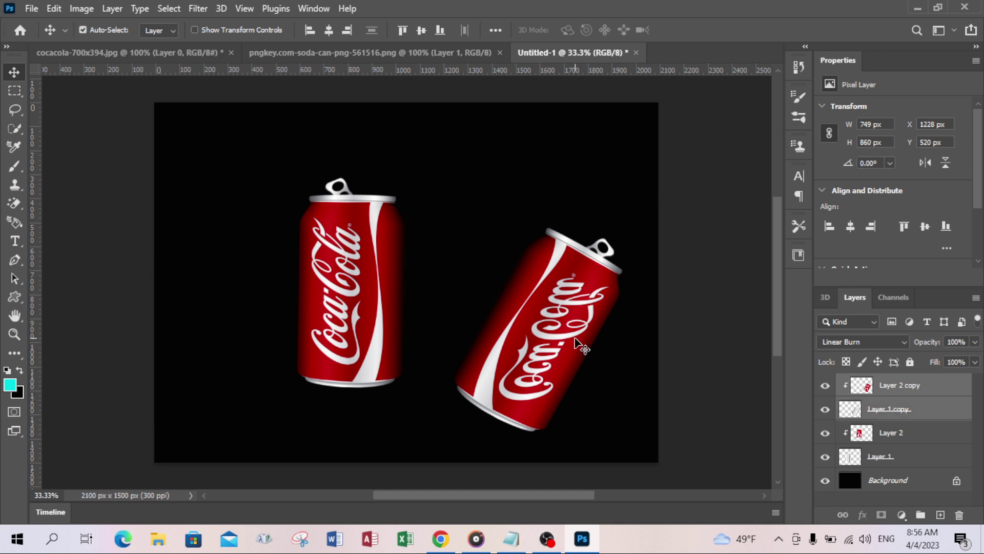
left_click_drag(578, 344, 576, 343)
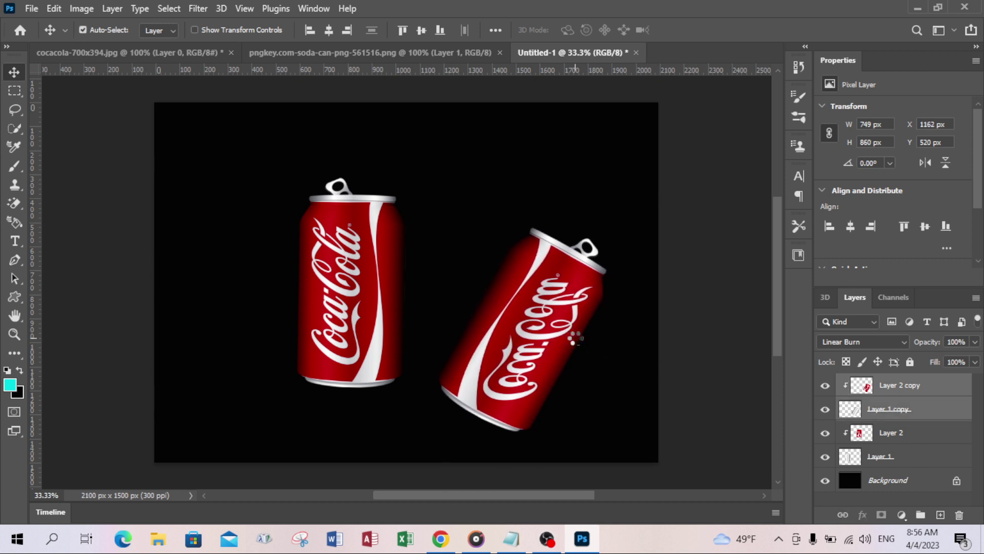
key("shift+Up")
key("shift+Up")
key("shift+Up")
key("shift+Up")
key("shift+Up")
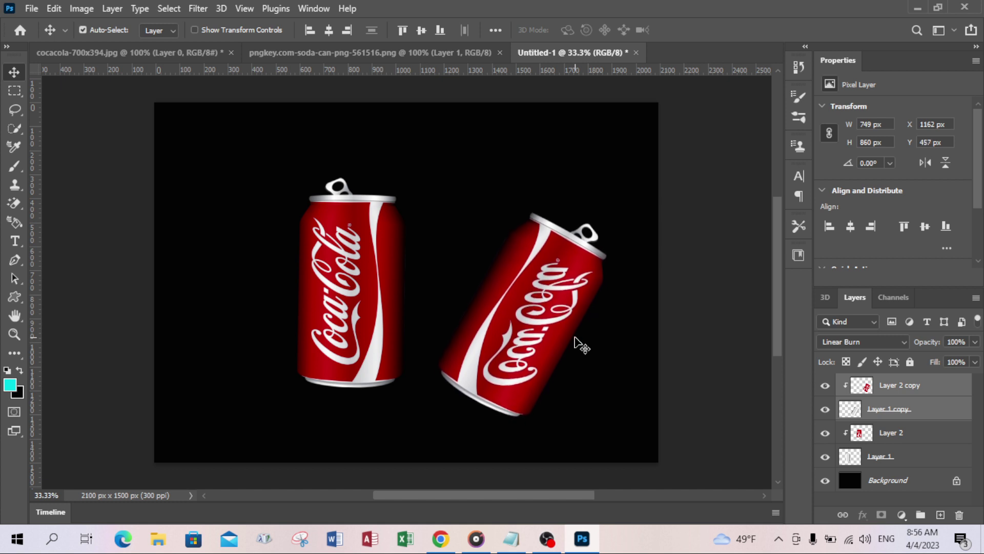
key("shift+Up")
key("shift+Up")
key("shift+Up")
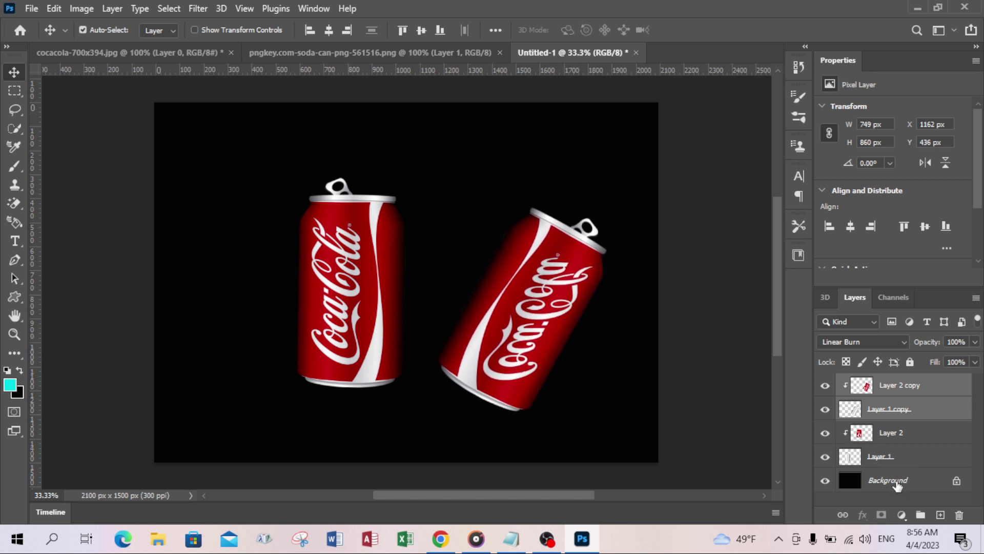
- Unlock the Background layer and set a light grey background colour
left_click(898, 485)
left_click(957, 482)
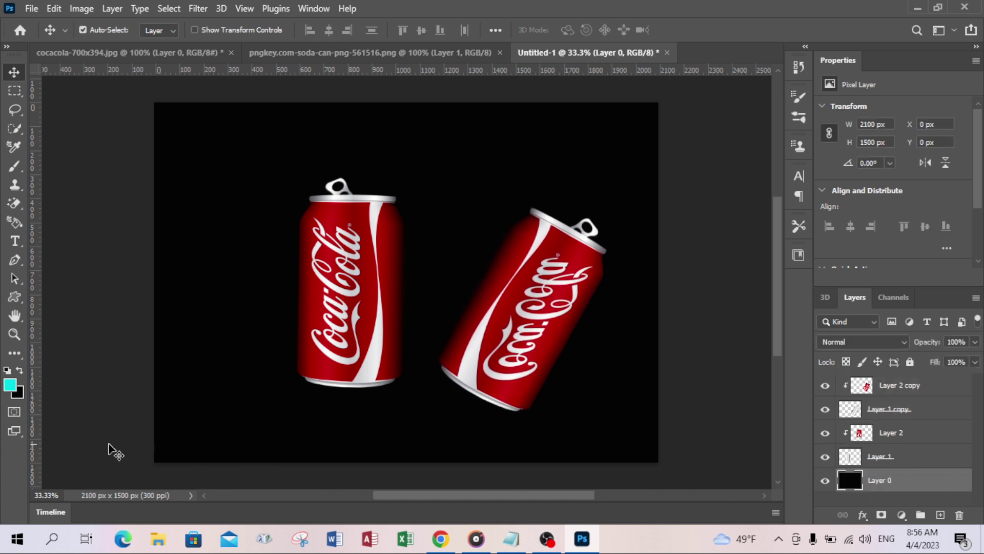
left_click(18, 394)
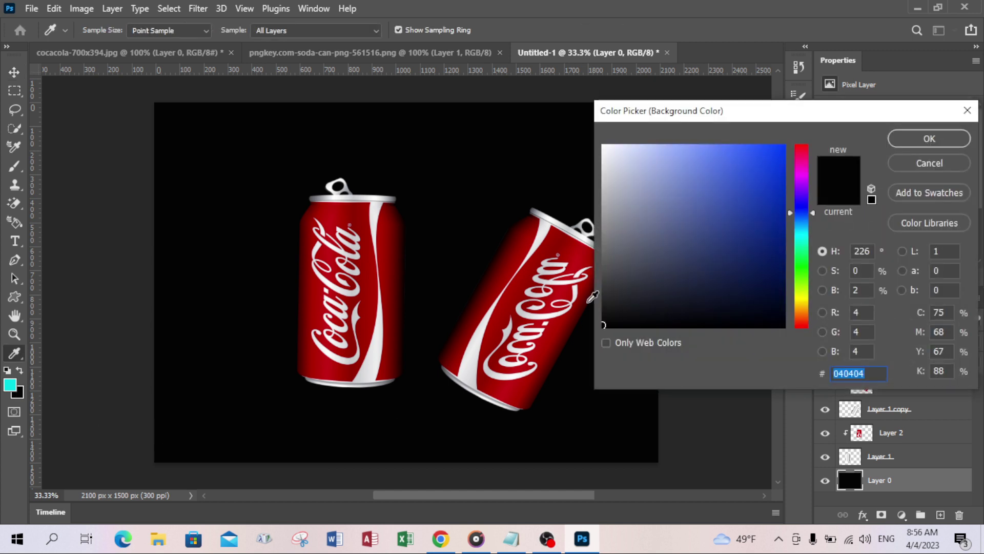
mouse_move(646, 246)
left_mouse_down()
mouse_move(598, 202)
mouse_move(604, 193)
left_mouse_up()
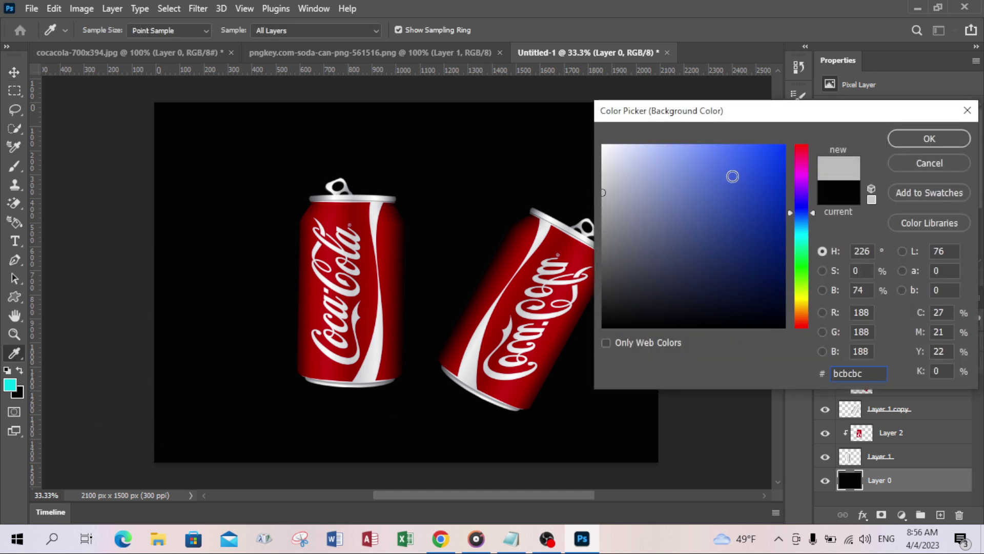
left_click(921, 139)
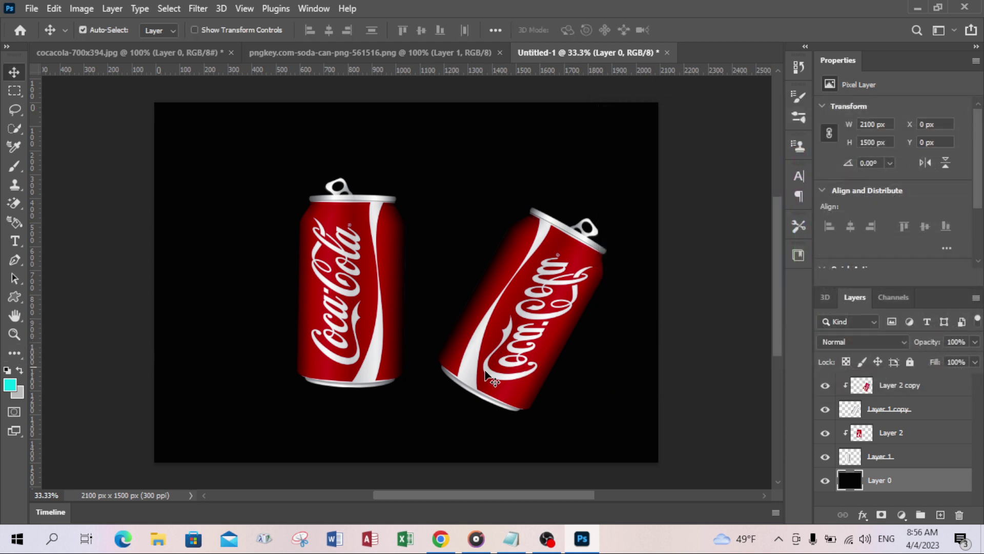
- Change the background colour to green 01980f and fill Layer 0 with it
left_click(20, 393)
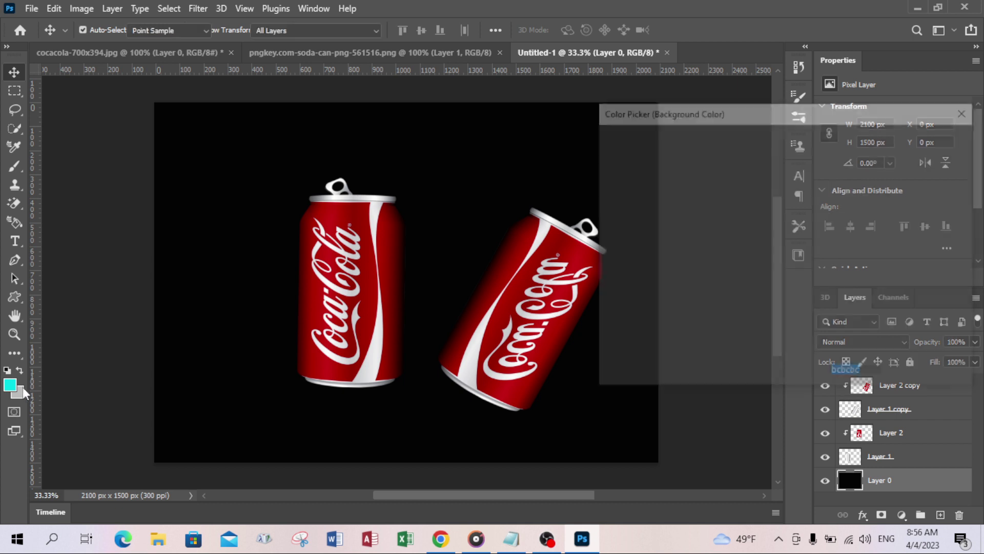
left_click(801, 264)
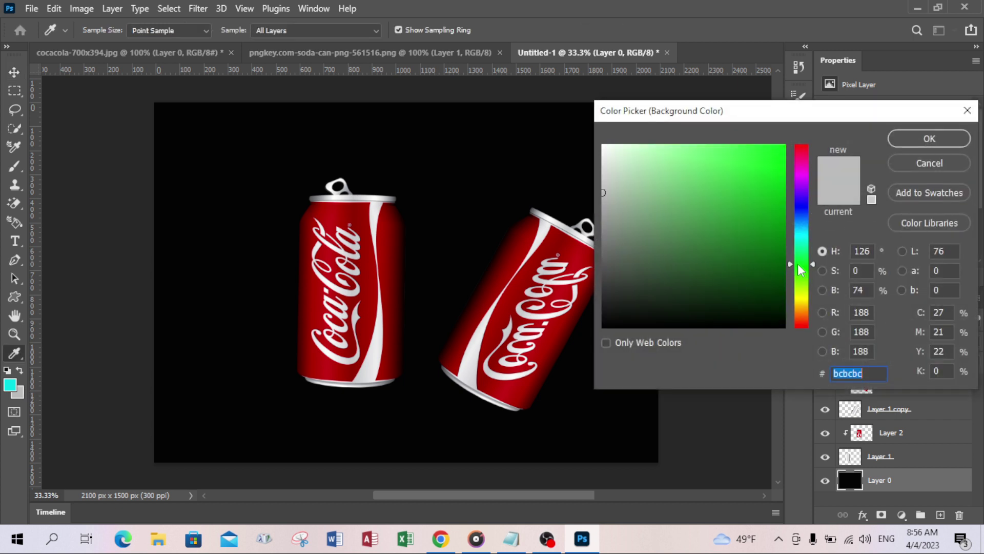
left_click(745, 233)
mouse_move(746, 234)
left_mouse_down()
mouse_move(729, 226)
mouse_move(774, 217)
mouse_move(782, 202)
mouse_move(785, 219)
left_mouse_up()
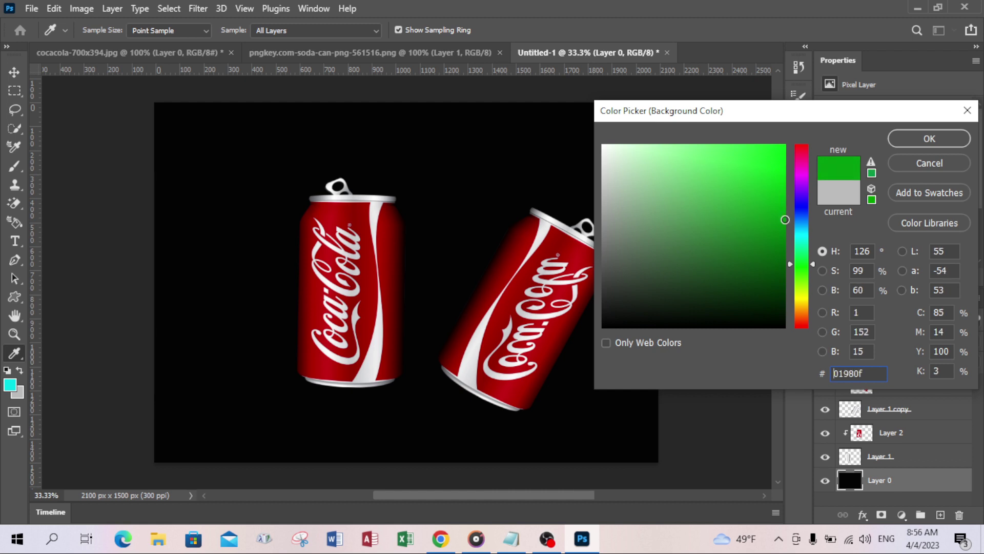
left_click(930, 138)
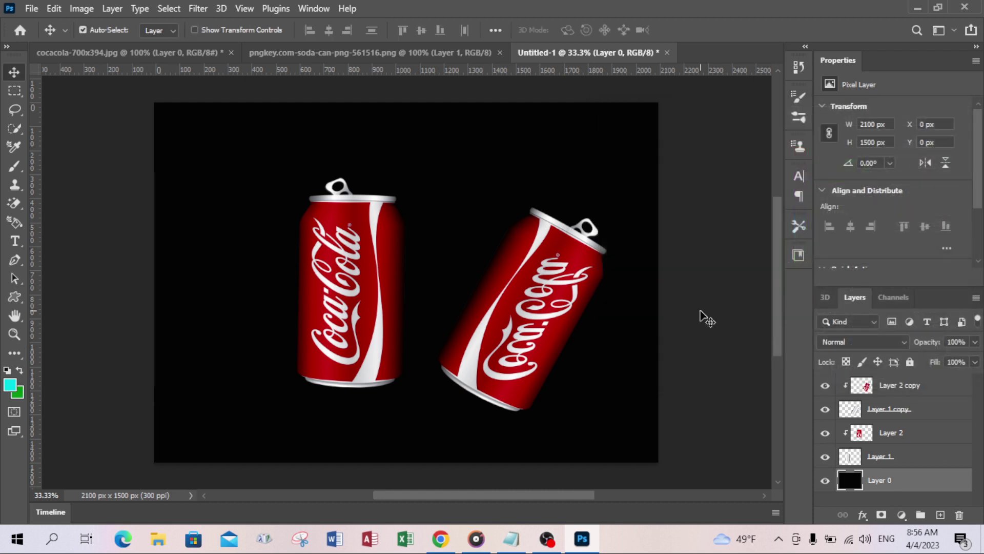
key("ctrl+BackSpace")
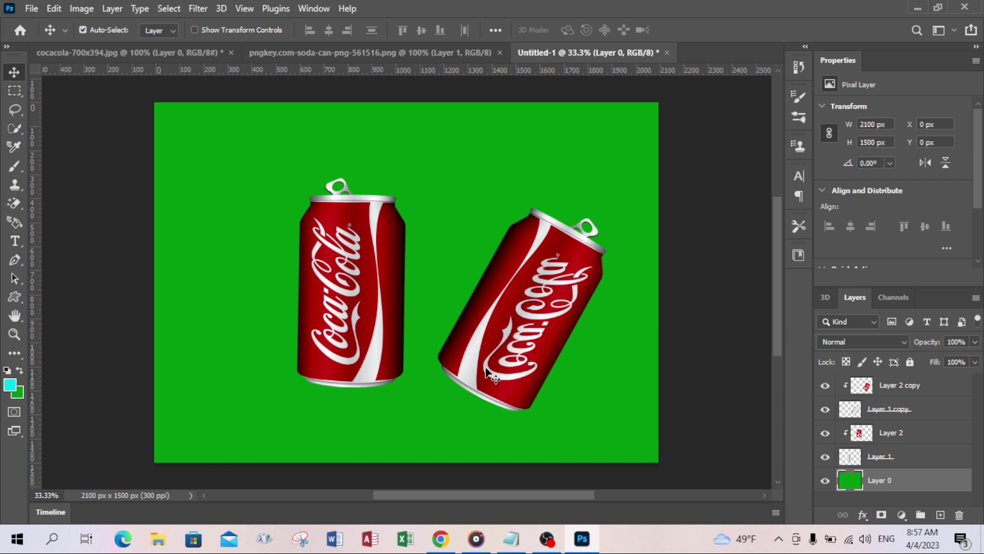
- Save a copy named coca11 to the Desktop as a quality-12 JPEG
left_click(24, 9)
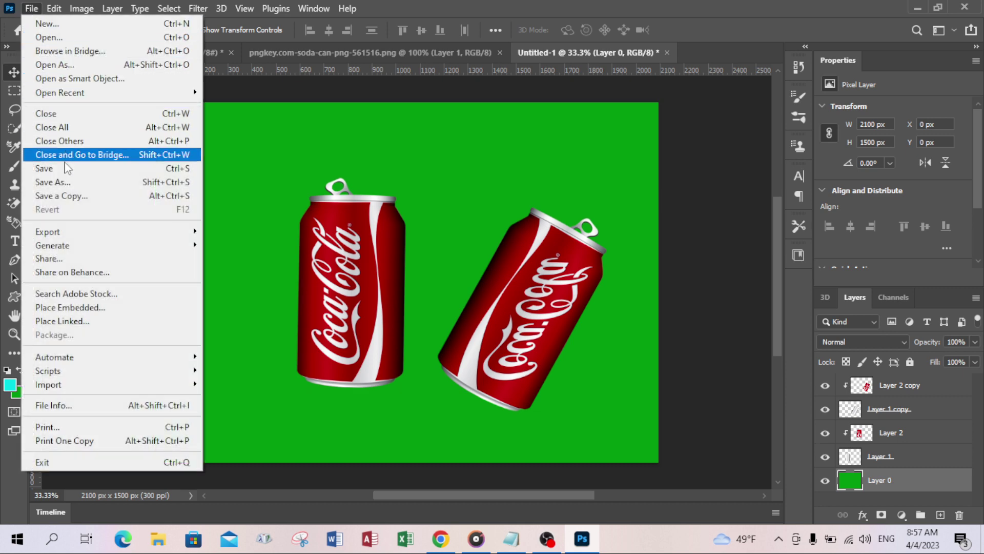
left_click(72, 189)
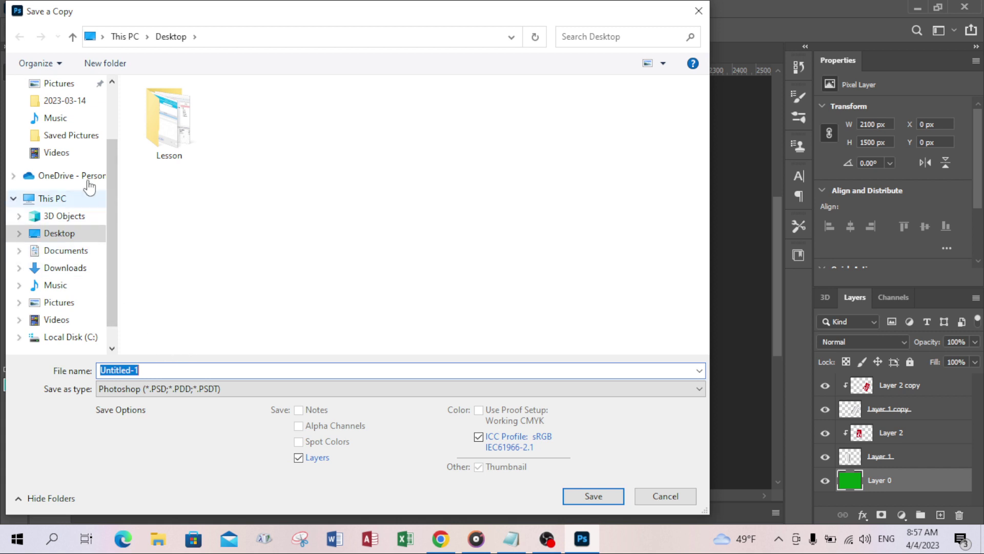
mouse_move(60, 233)
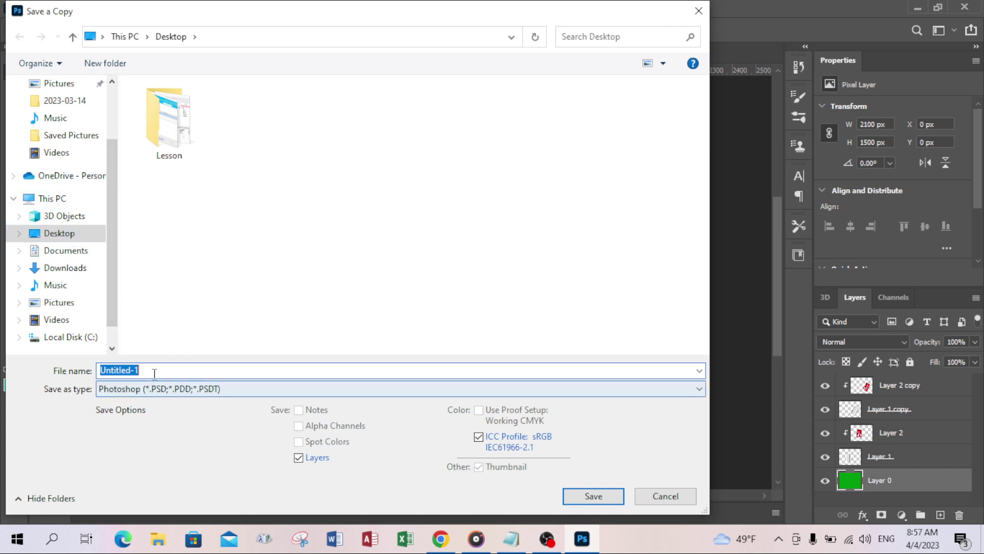
type("coc")
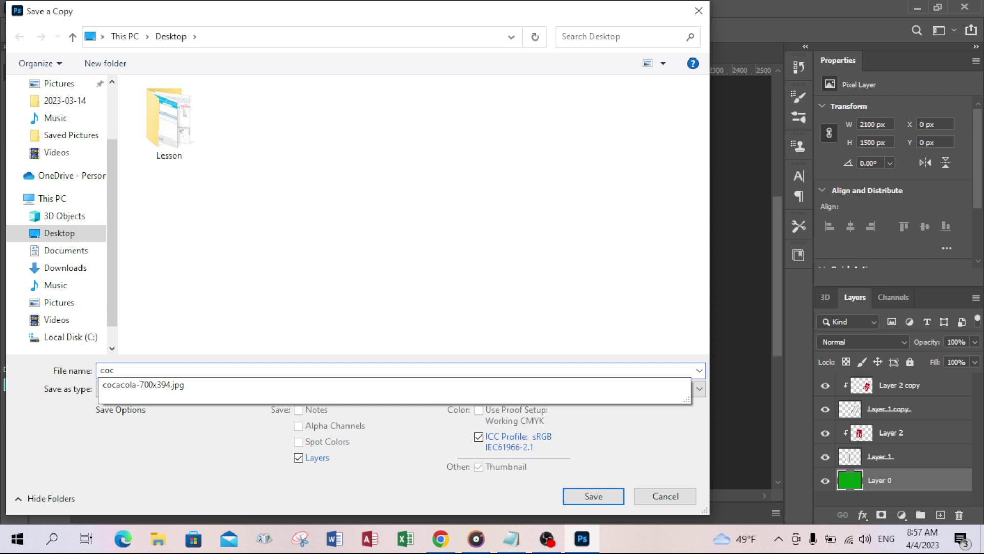
type("a11")
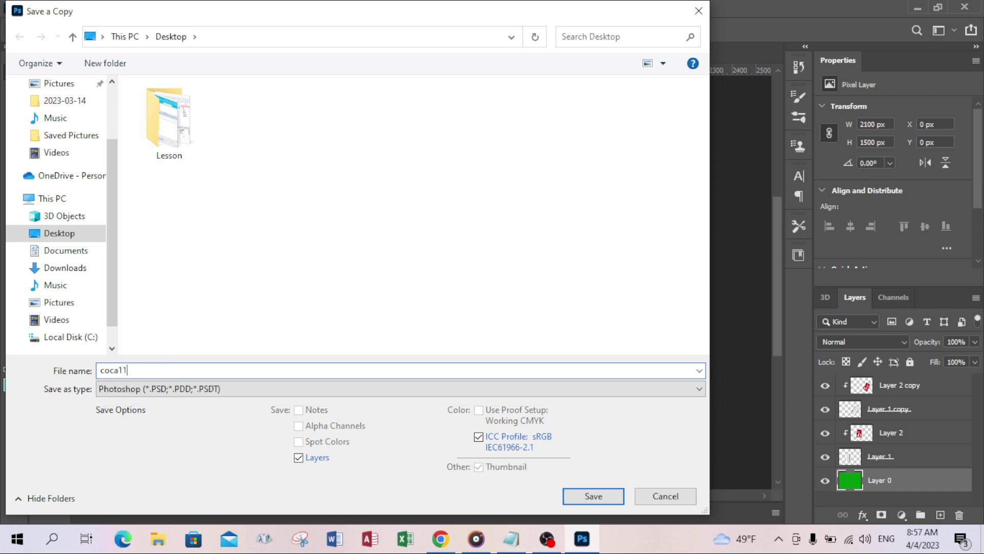
left_click(177, 389)
left_click(176, 245)
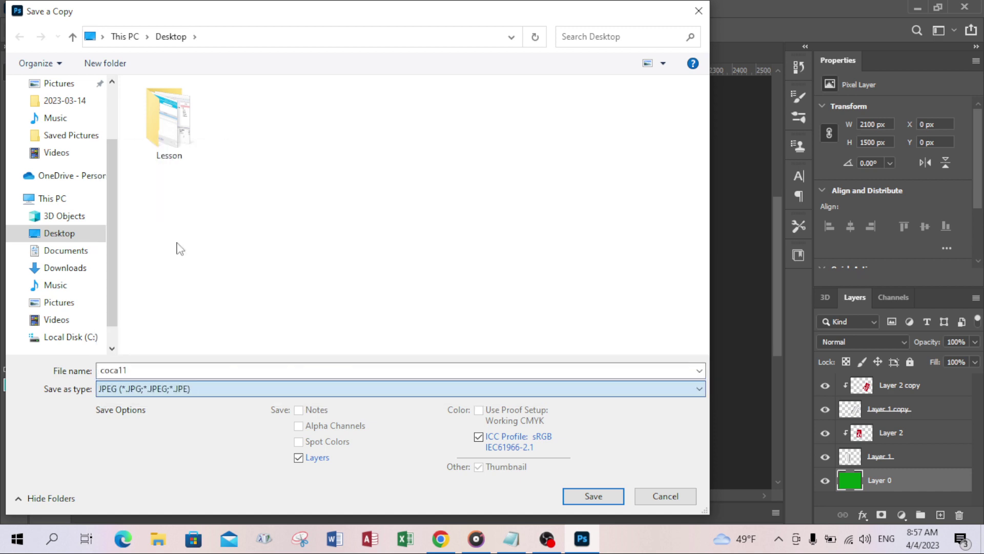
left_click(589, 495)
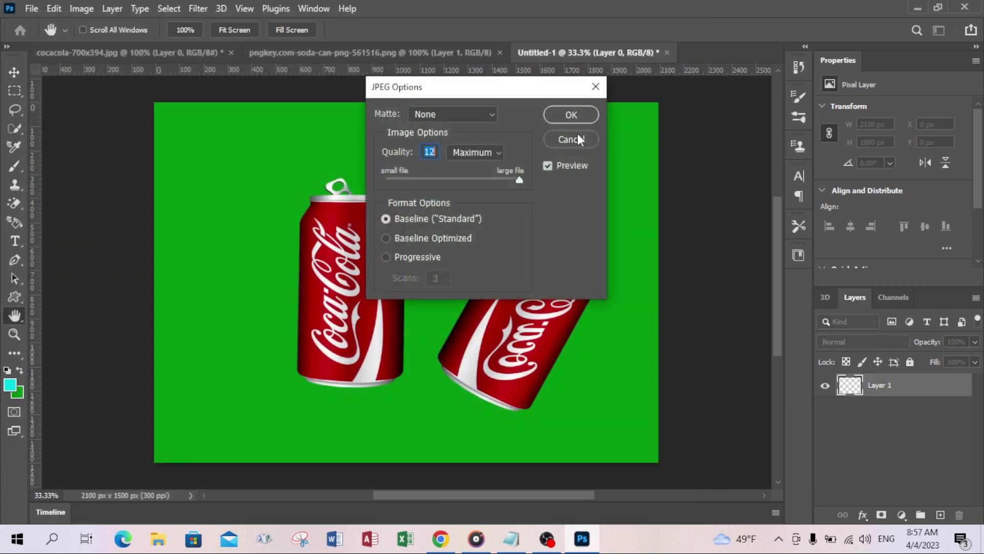
left_click(583, 112)
- Open coca11.jpg from the desktop in Windows Photos and zoom in on the cans
left_click(915, 9)
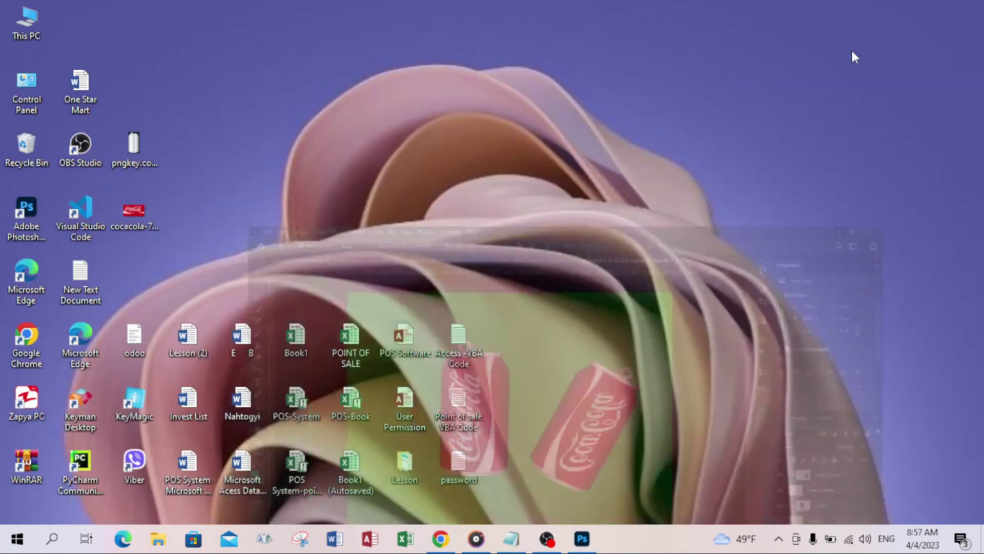
double_click(79, 20)
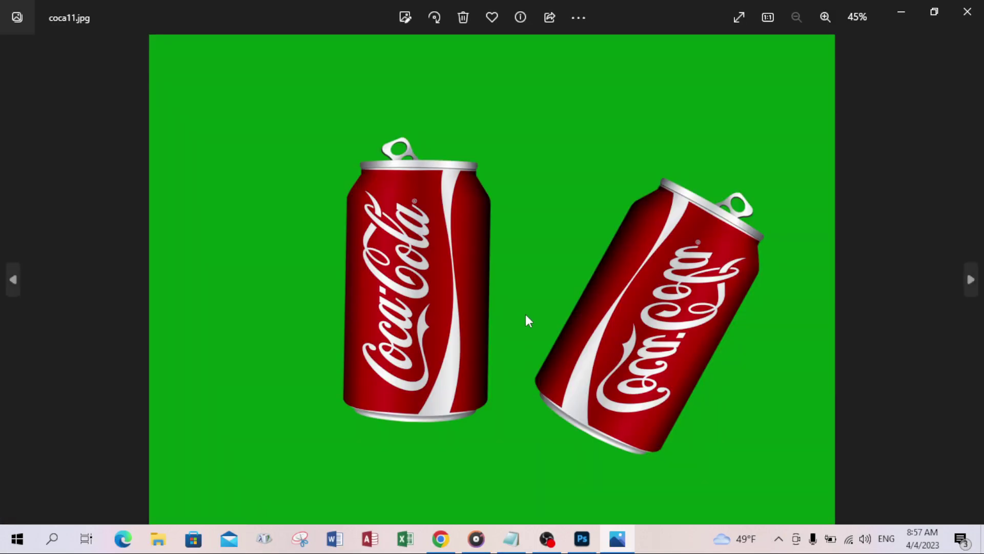
scroll(525, 315, "up", 2)
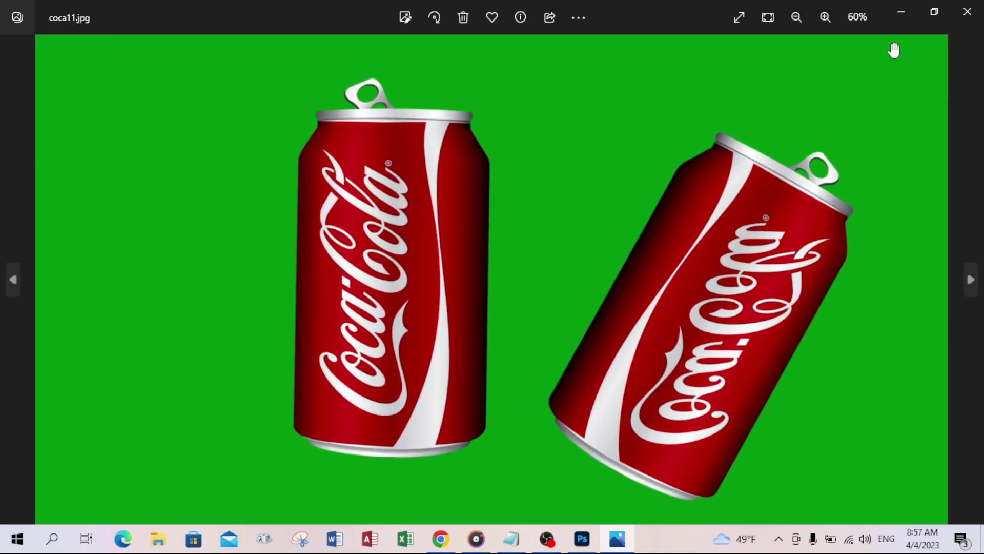